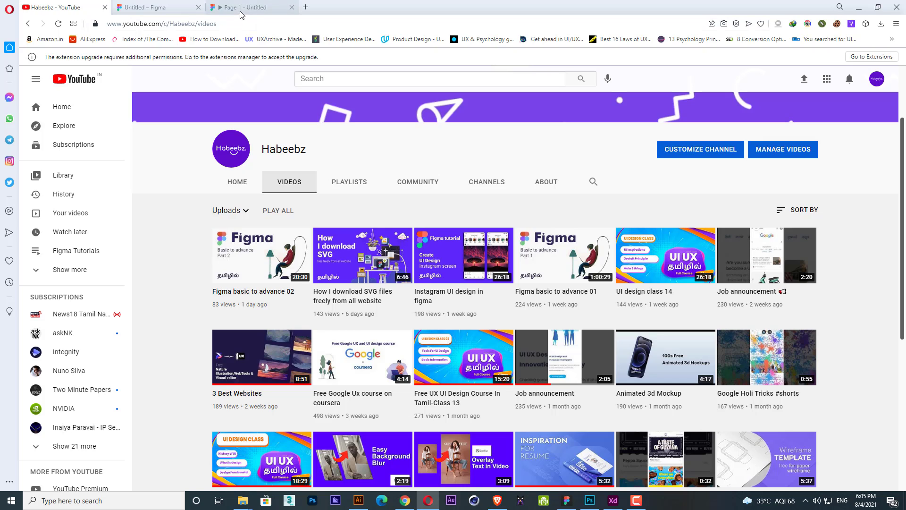
Look at the glass card prototype for reference and return to the empty Untitled design file
click(160, 8)
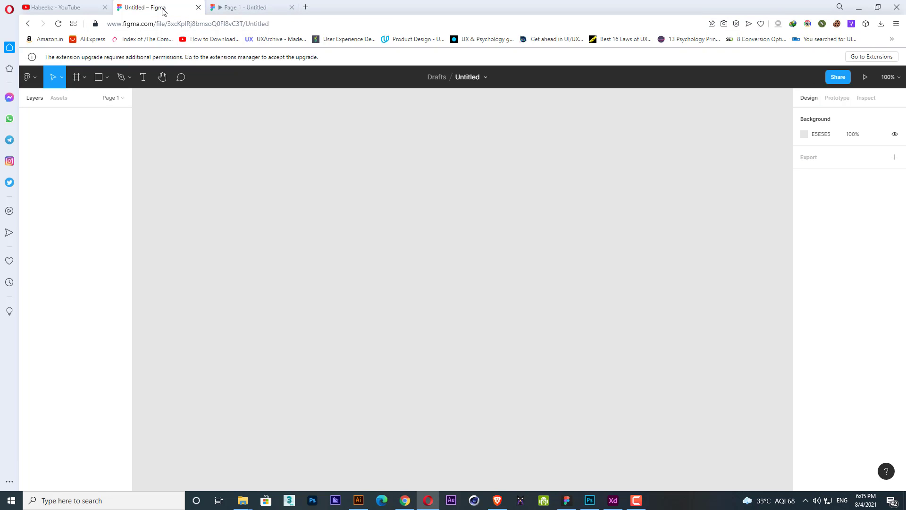
click(239, 12)
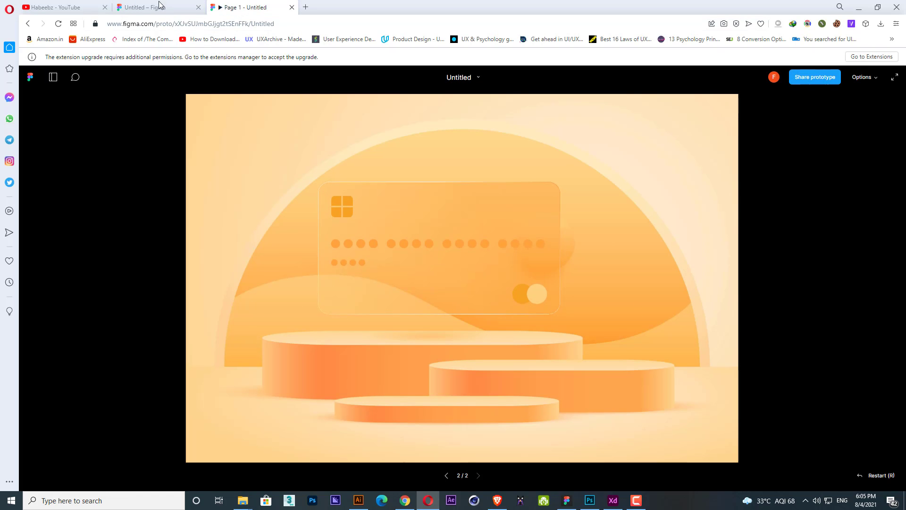
click(159, 6)
Import the background image 5312667.jpg from the Downloads folder onto the empty Figma canvas
mouse_move(250, 501)
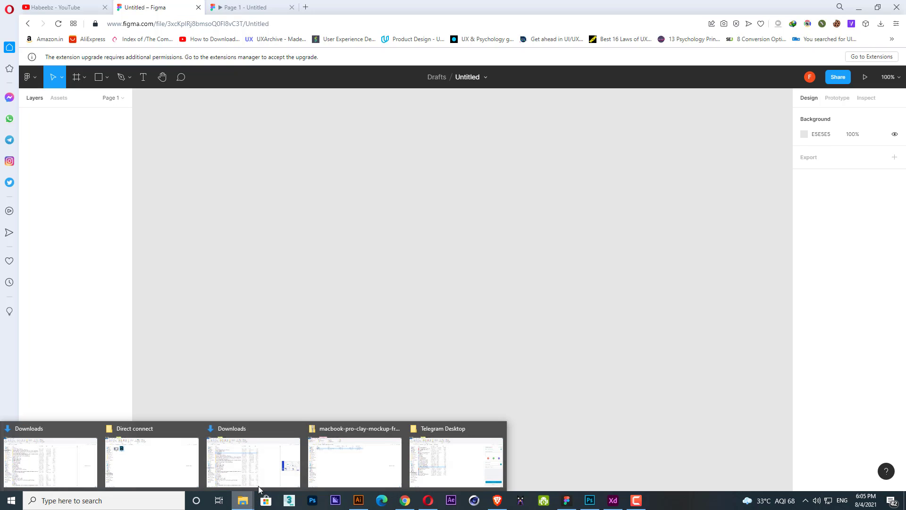
click(262, 465)
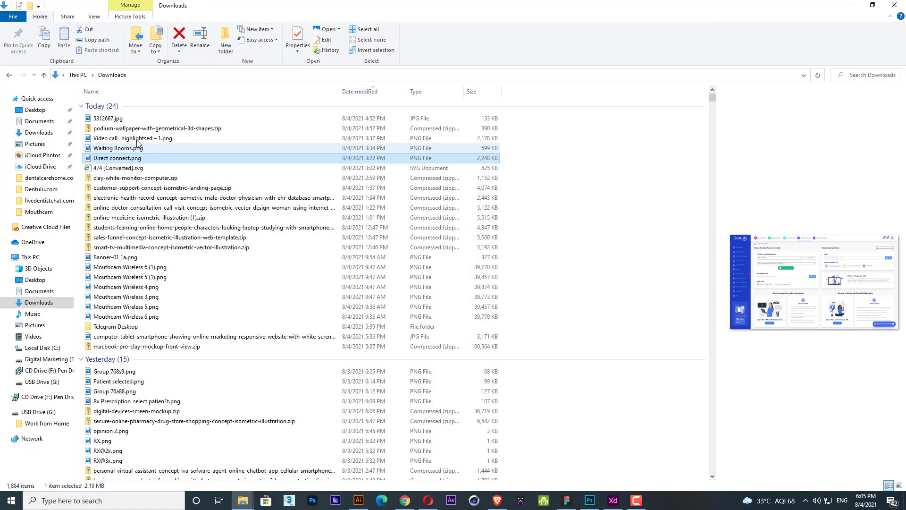
click(119, 120)
drag(111, 121, 316, 163)
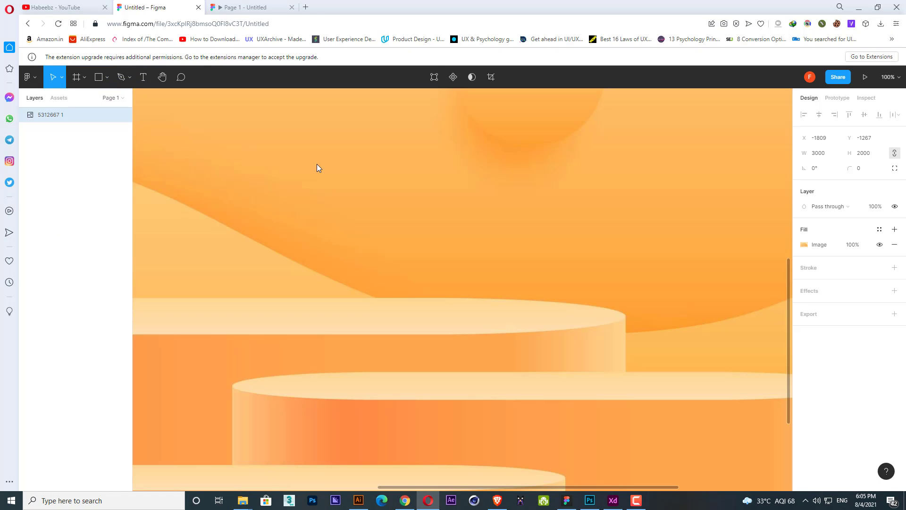
scroll(370, 259, down, 5)
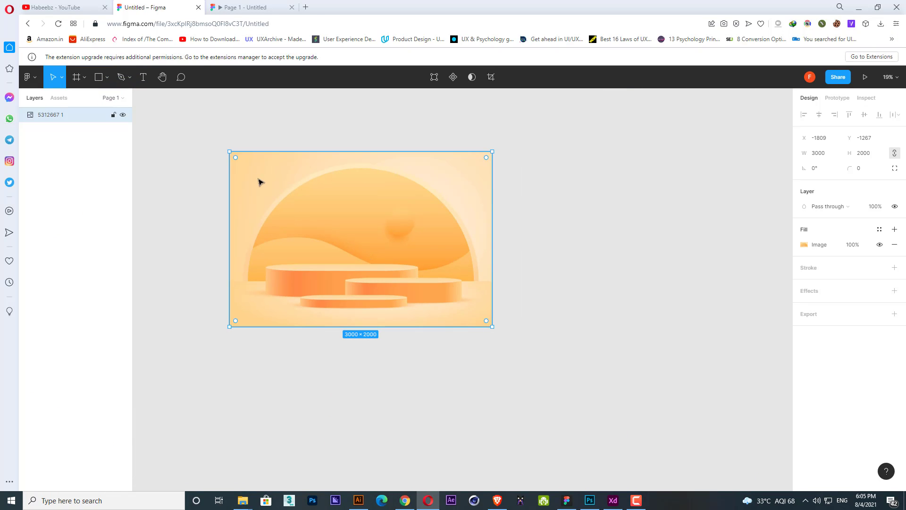
Reposition the imported podium image on the canvas to about X -1163, Y -1015
drag(251, 175, 289, 191)
click(605, 215)
drag(606, 215, 648, 240)
scroll(465, 295, up, 2)
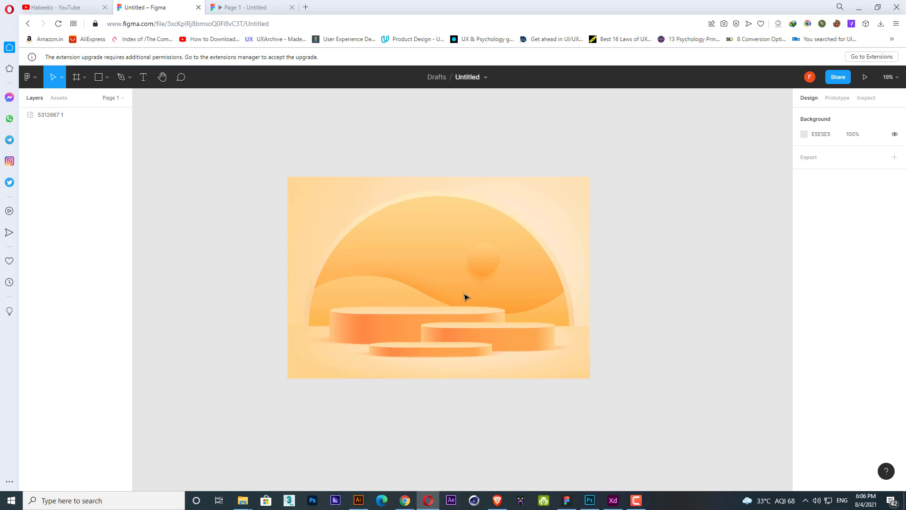
drag(412, 277, 426, 285)
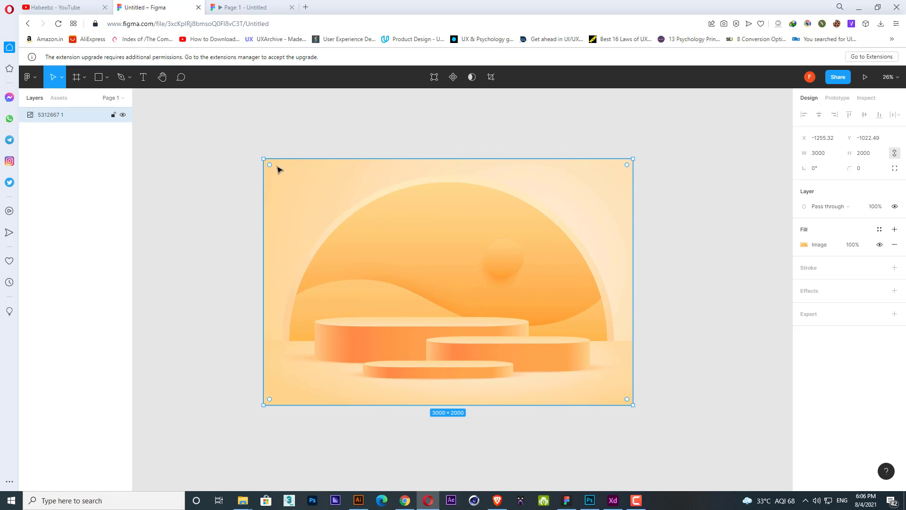
drag(376, 144, 333, 146)
click(354, 129)
click(243, 167)
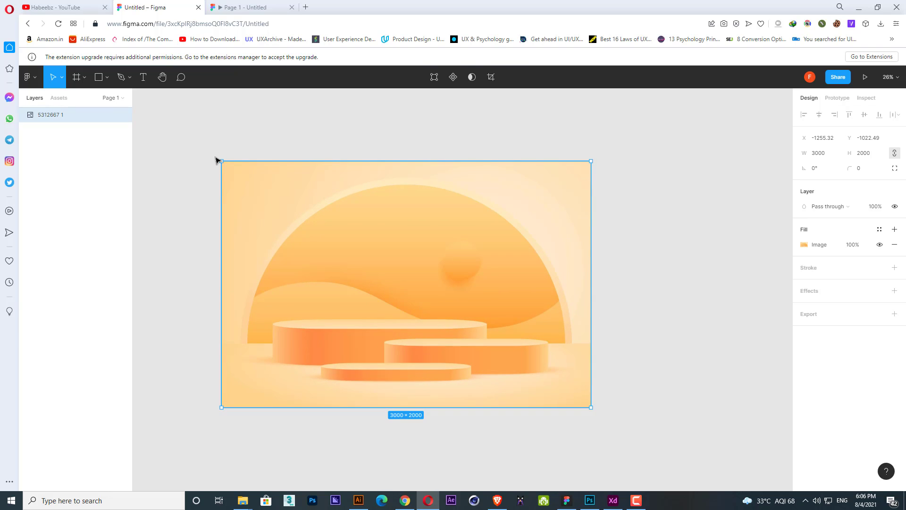
drag(251, 146, 271, 152)
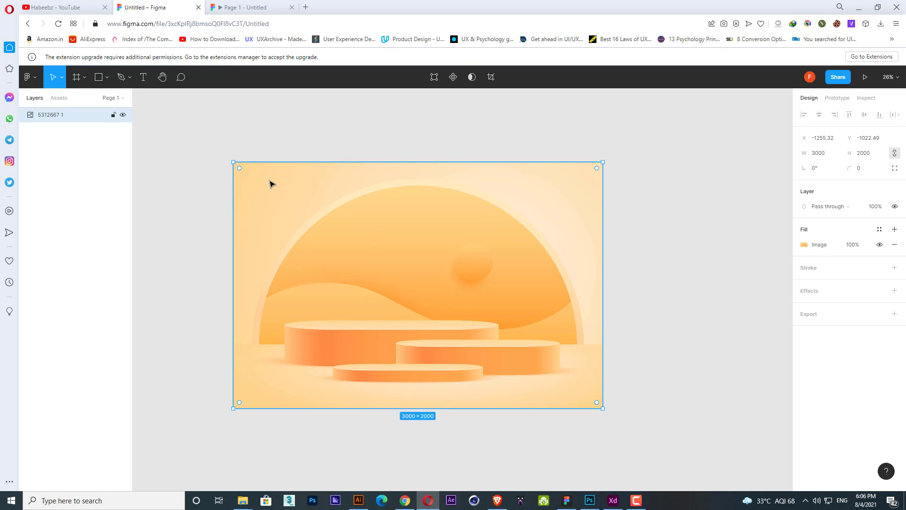
key(Escape)
drag(304, 203, 315, 204)
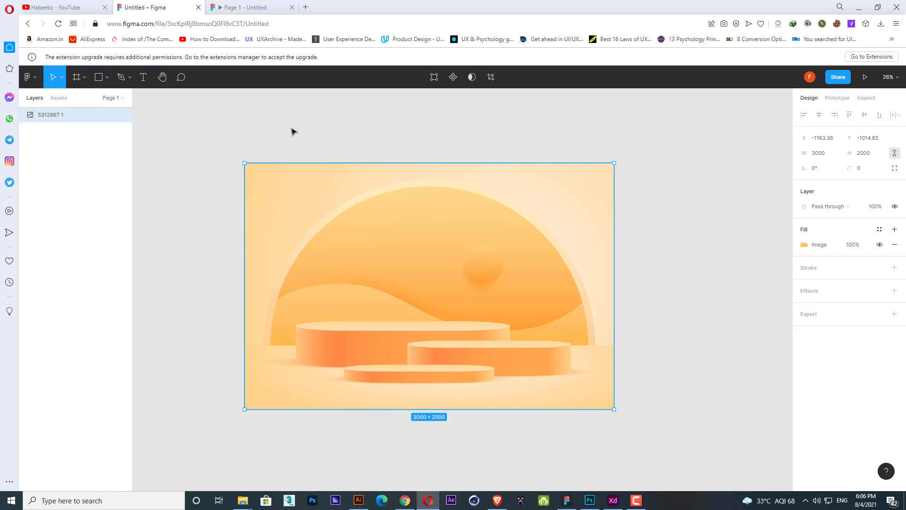
click(291, 129)
drag(302, 160, 299, 153)
click(332, 203)
click(462, 133)
click(322, 204)
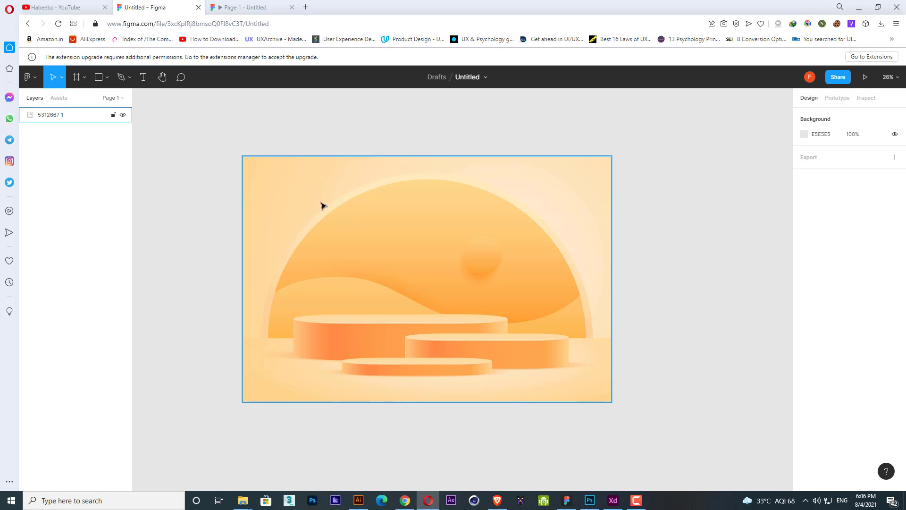
Wrap the podium image in a frame with Frame selection
right_click(277, 183)
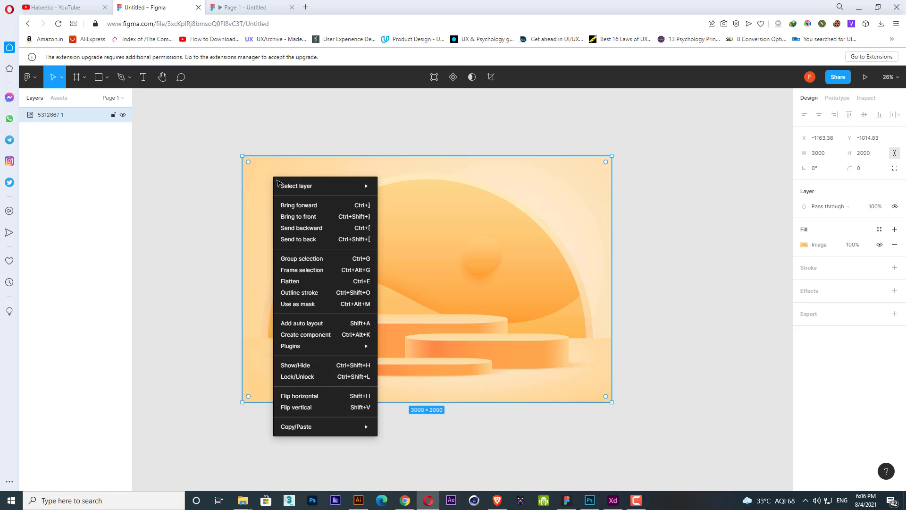
click(300, 270)
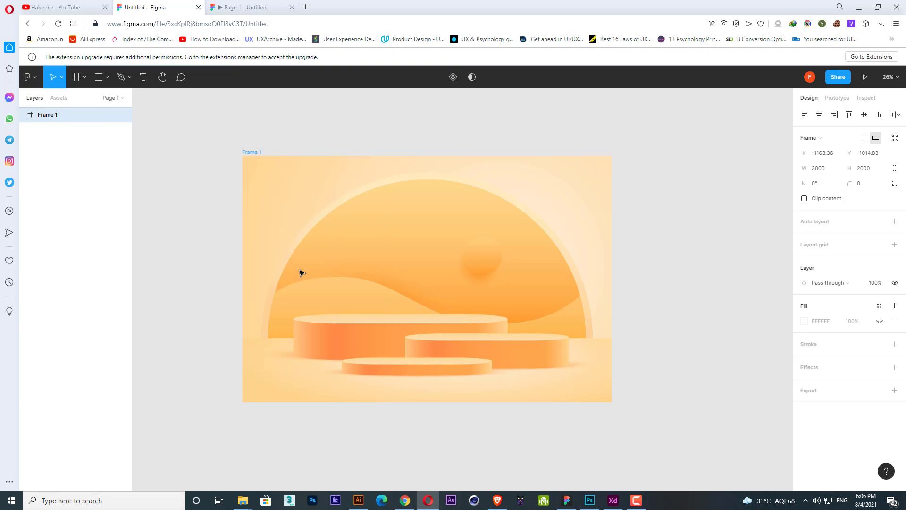
click(303, 425)
Draw a rectangle about 1196 by 690 above the podiums inside the frame
drag(245, 231, 254, 236)
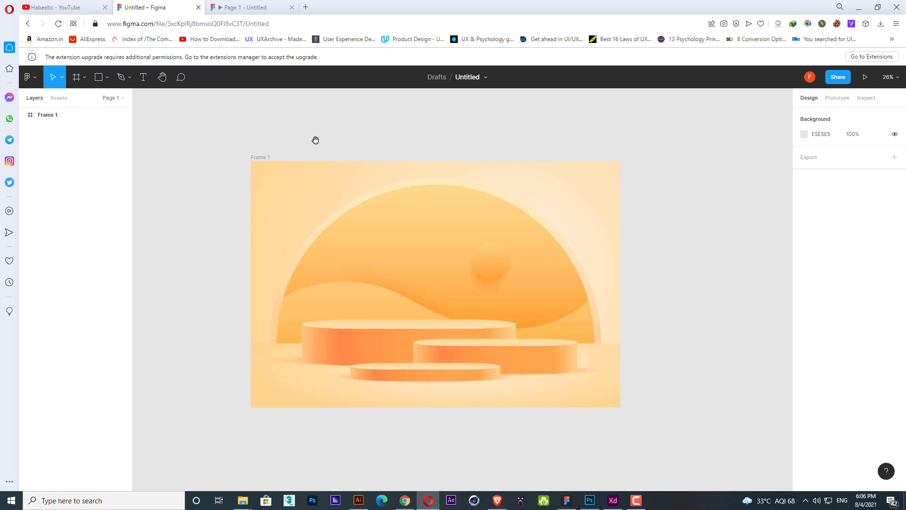
drag(315, 140, 318, 147)
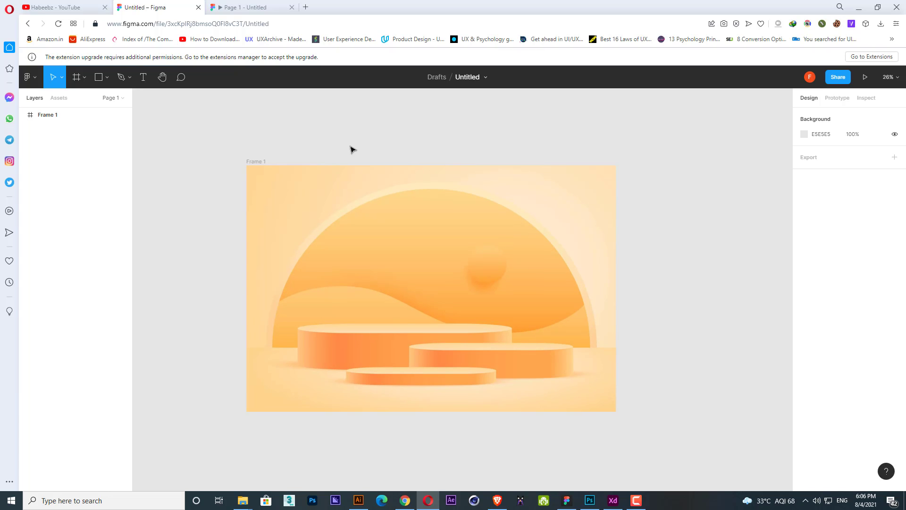
click(107, 80)
click(110, 98)
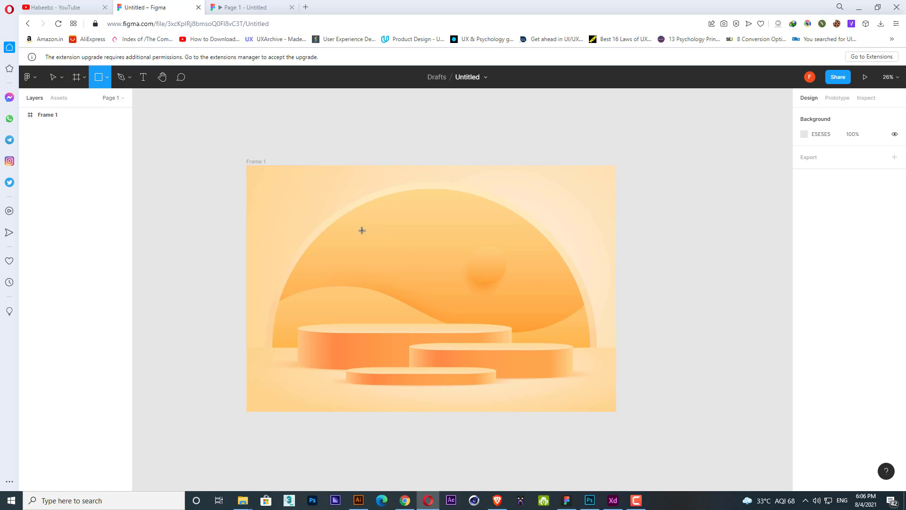
mouse_move(352, 221)
mouse_down()
mouse_move(453, 299)
mouse_move(500, 306)
mouse_up()
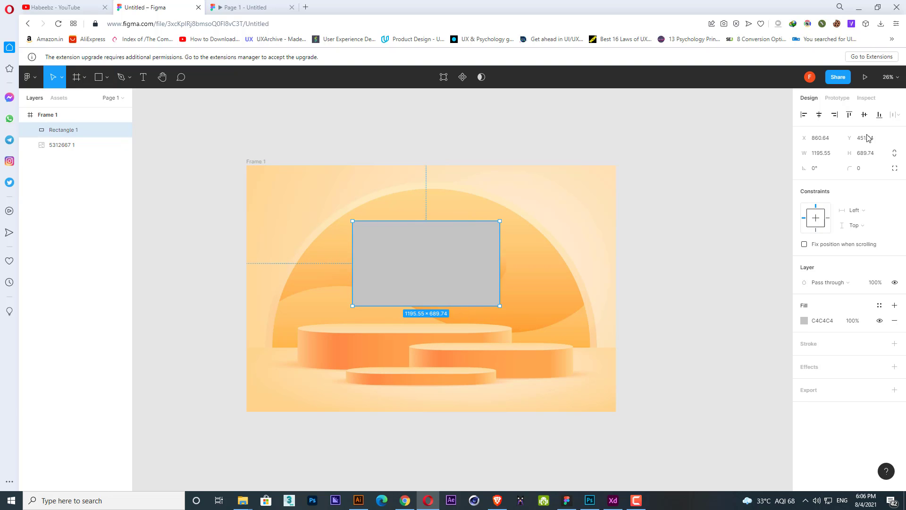
Set the rectangle's width to 1200 and height to 700, shifting it slightly left to about X 797, Y 455
click(831, 156)
text(1200)
key(Return)
scroll(433, 259, up, 2)
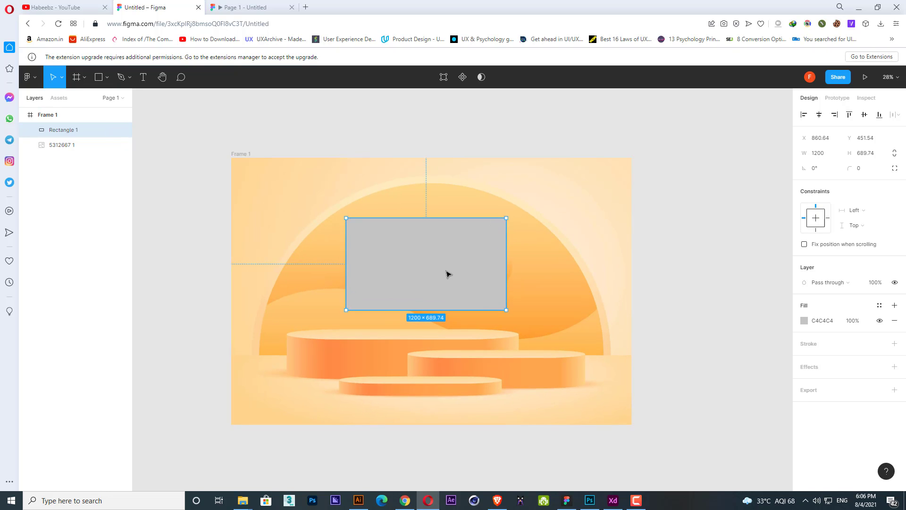
drag(449, 274, 439, 274)
click(874, 157)
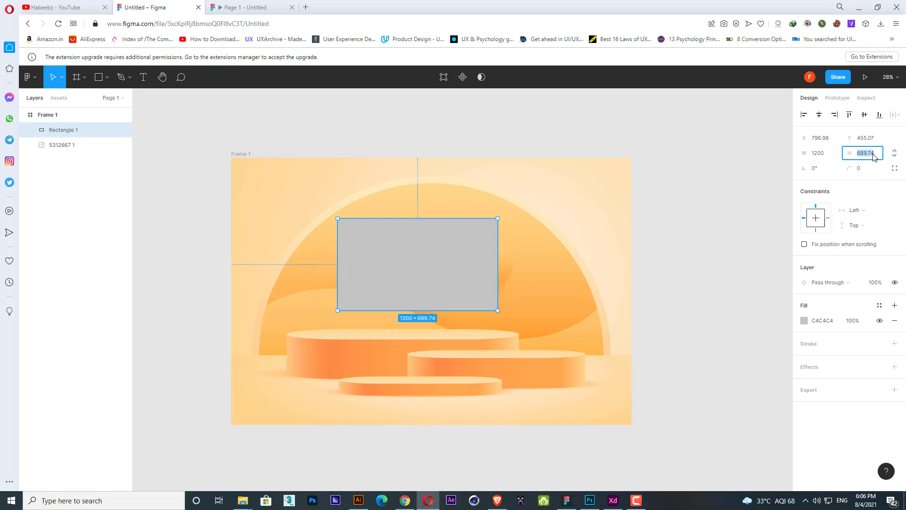
text(700)
key(Return)
scroll(426, 268, up, 2)
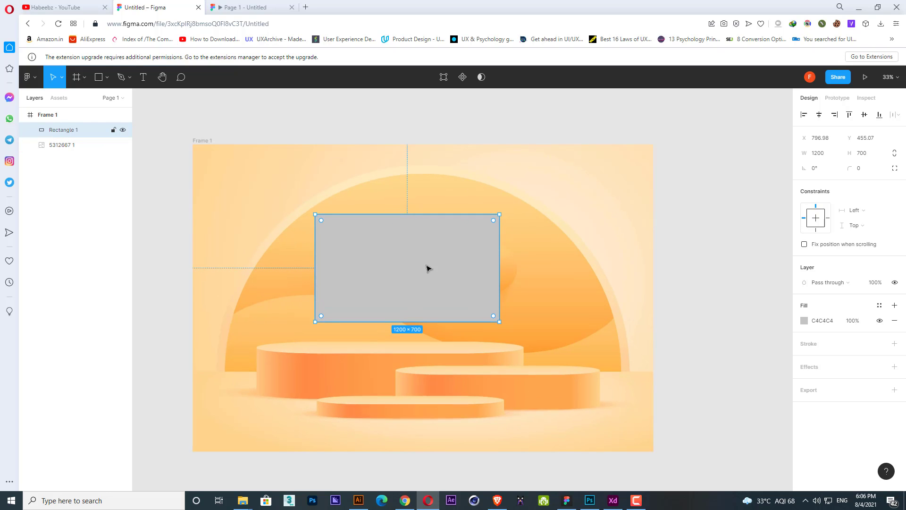
scroll(391, 272, up, 2)
scroll(398, 233, up, 1)
click(397, 133)
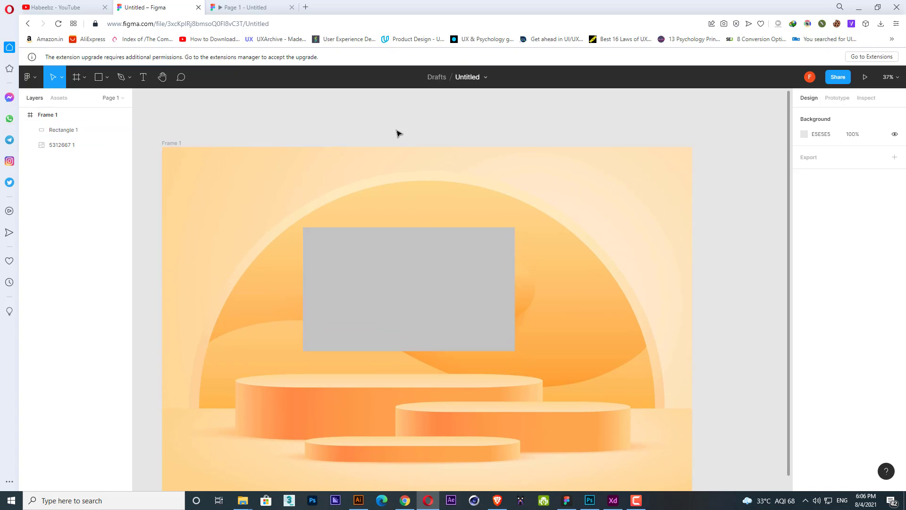
Set the rectangle's width to 1300 and place it at about X 709, Y 490 in the frame
drag(422, 275, 415, 280)
click(829, 154)
text(1300)
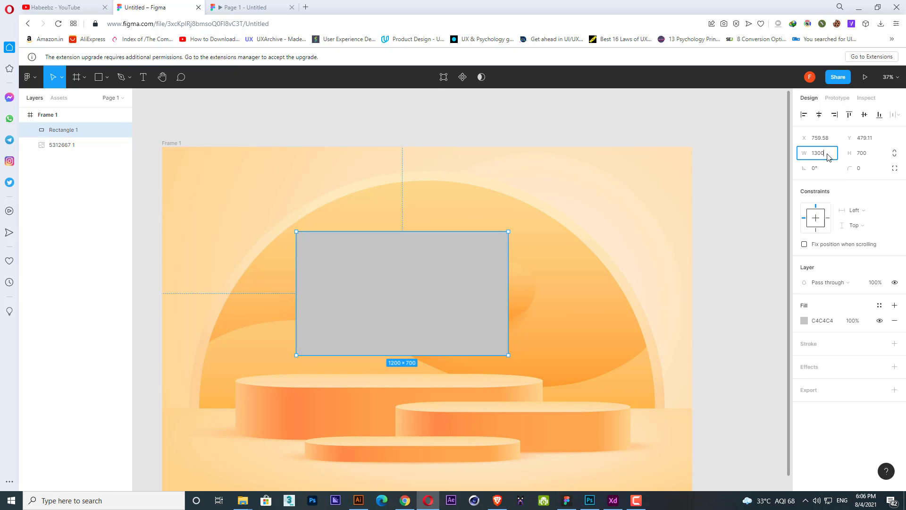
key(Return)
drag(481, 295, 453, 312)
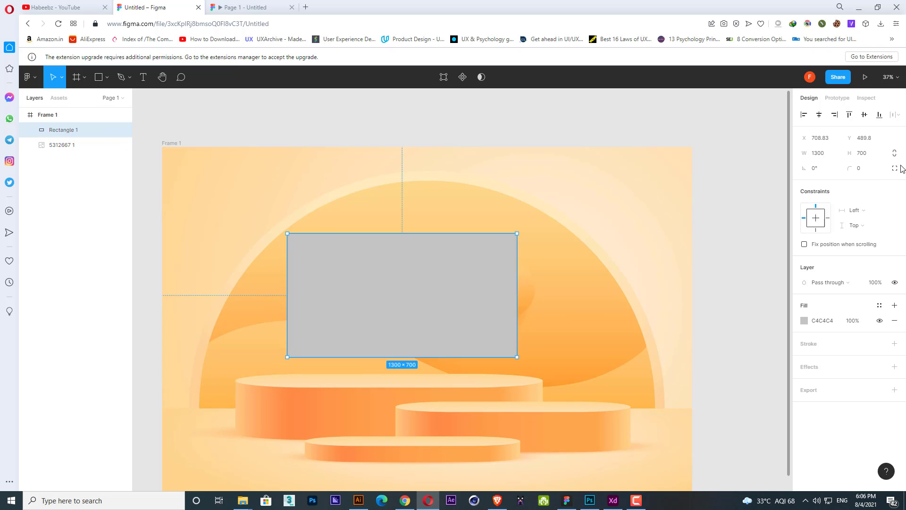
Round the rectangle's corners with a corner radius of 50
click(866, 169)
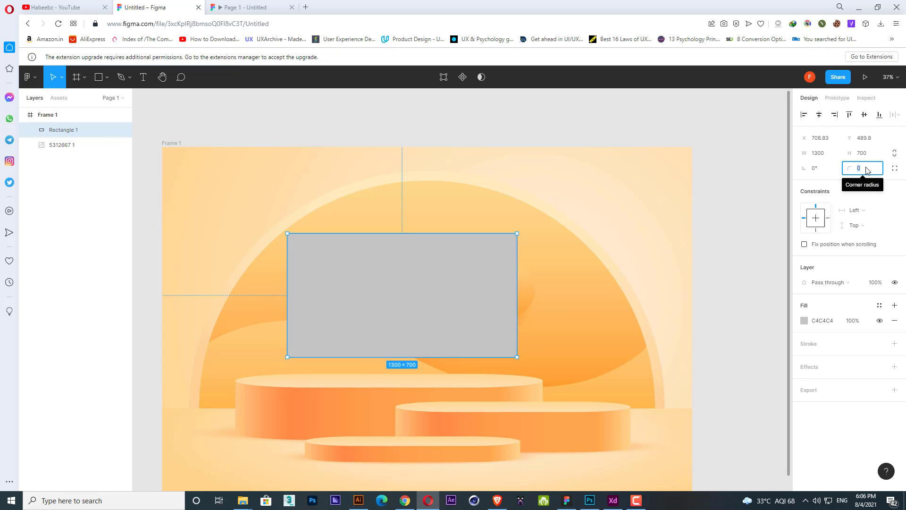
text(50)
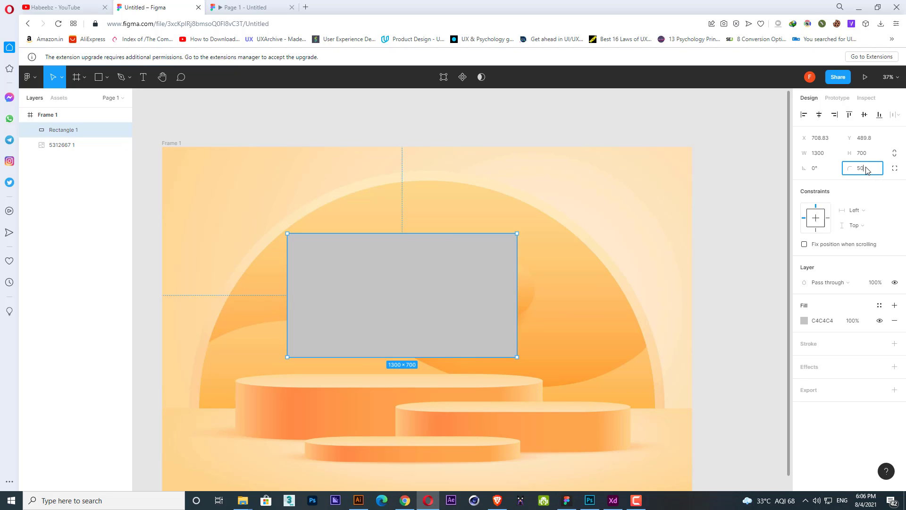
key(Return)
click(580, 131)
drag(566, 125, 574, 123)
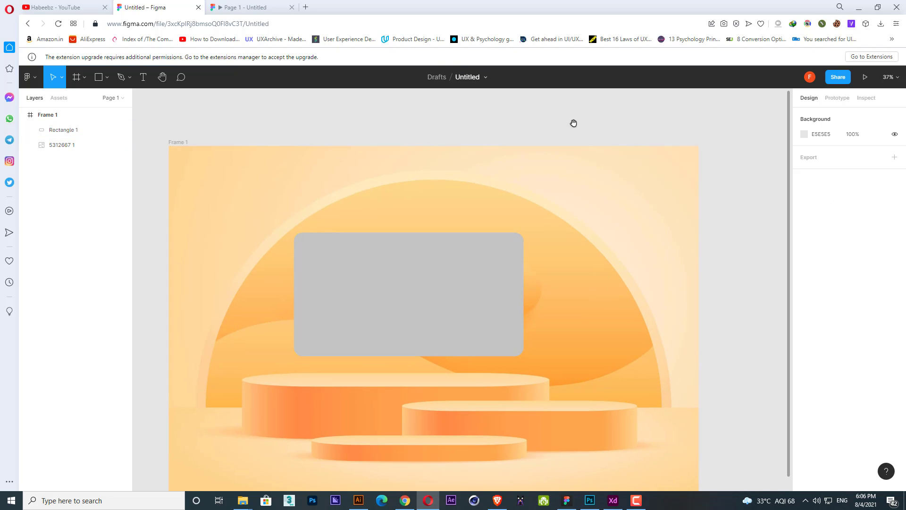
click(433, 320)
drag(663, 285, 665, 275)
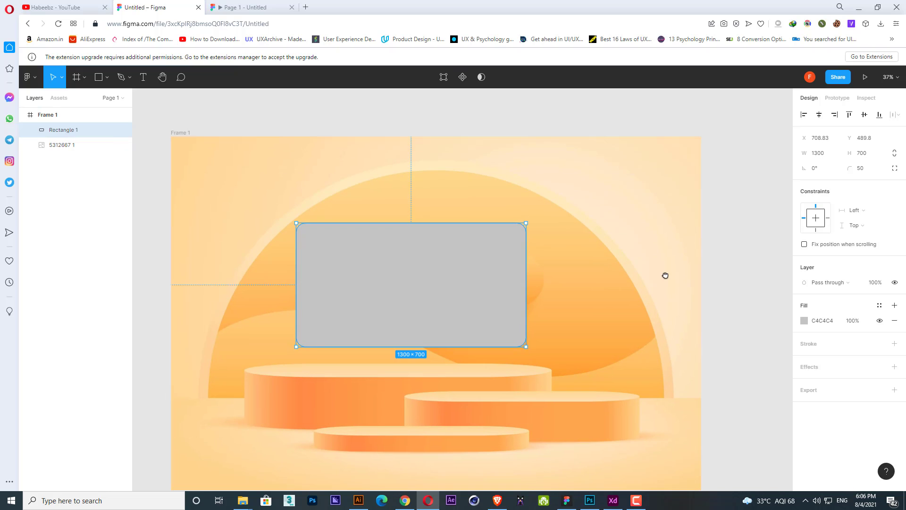
click(731, 283)
click(429, 302)
click(730, 214)
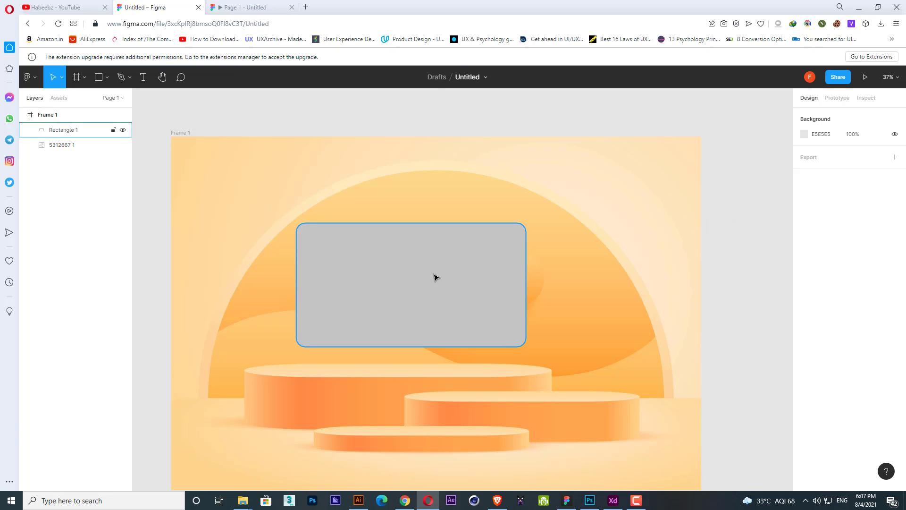
Change the rectangle's fill to a linear gradient running diagonally from its upper-left corner to its lower-right corner
click(430, 278)
scroll(429, 279, down, 1)
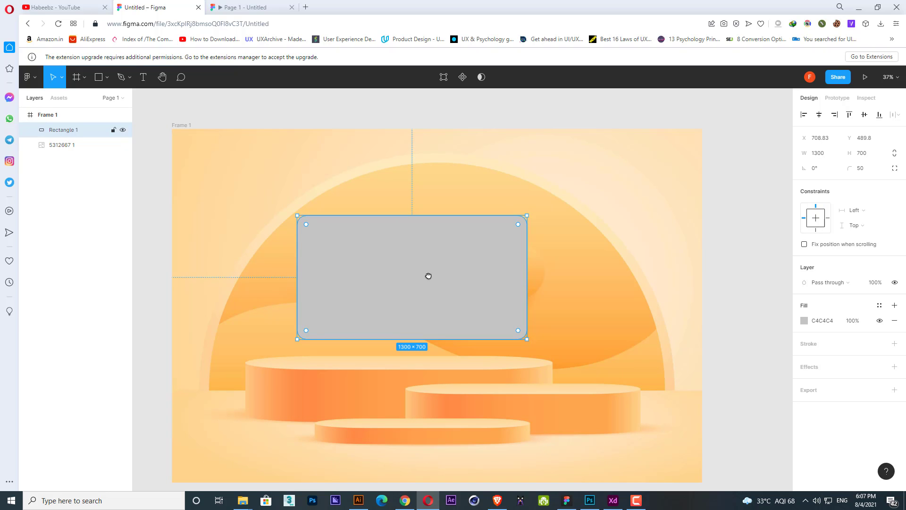
click(804, 320)
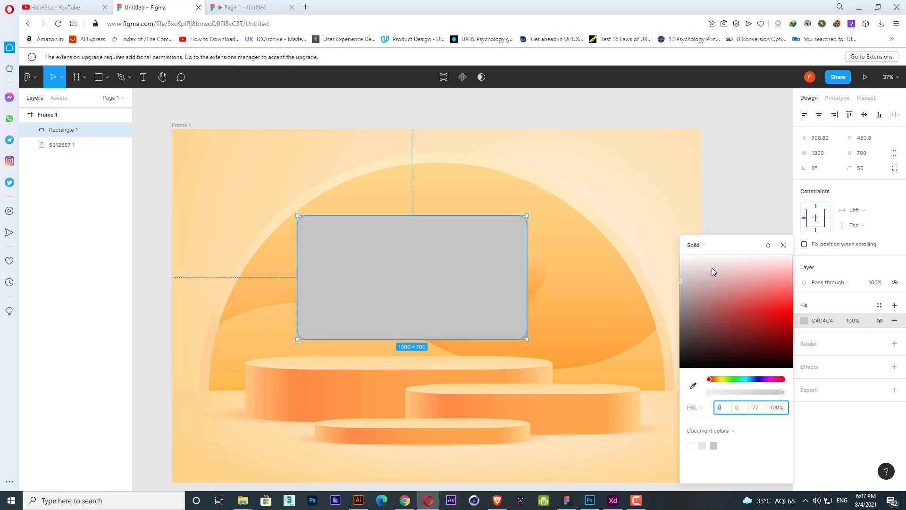
click(697, 247)
click(698, 254)
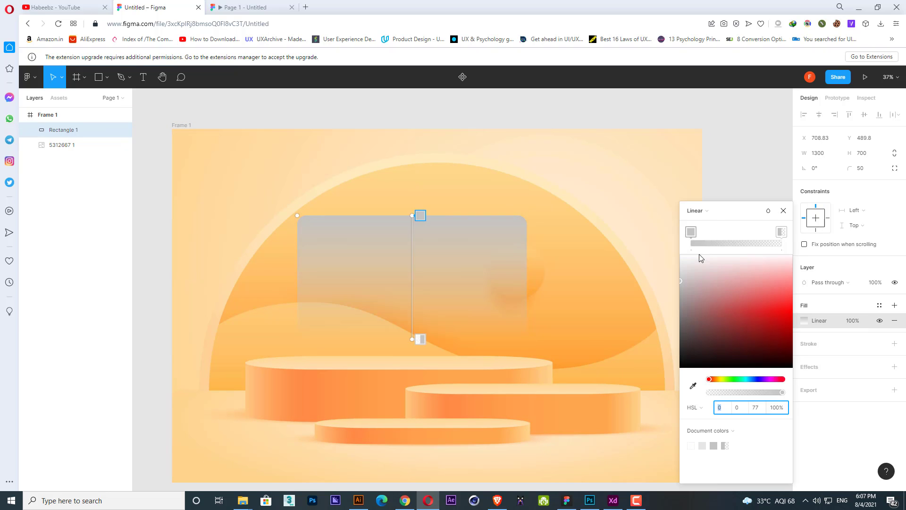
drag(419, 338, 530, 341)
drag(415, 212, 295, 215)
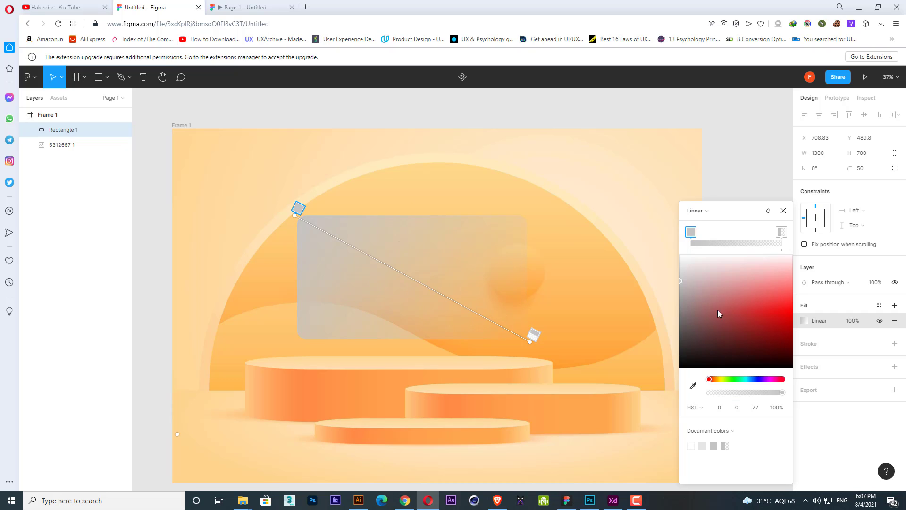
Make the gradient's lower-right stop 100% opaque and give it the orange sampled from the background image
click(533, 335)
drag(711, 396, 788, 398)
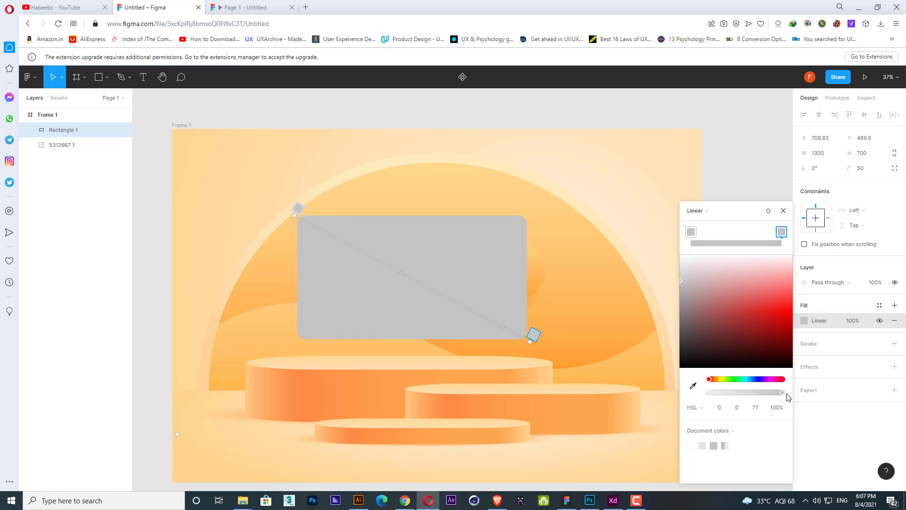
click(693, 386)
click(614, 355)
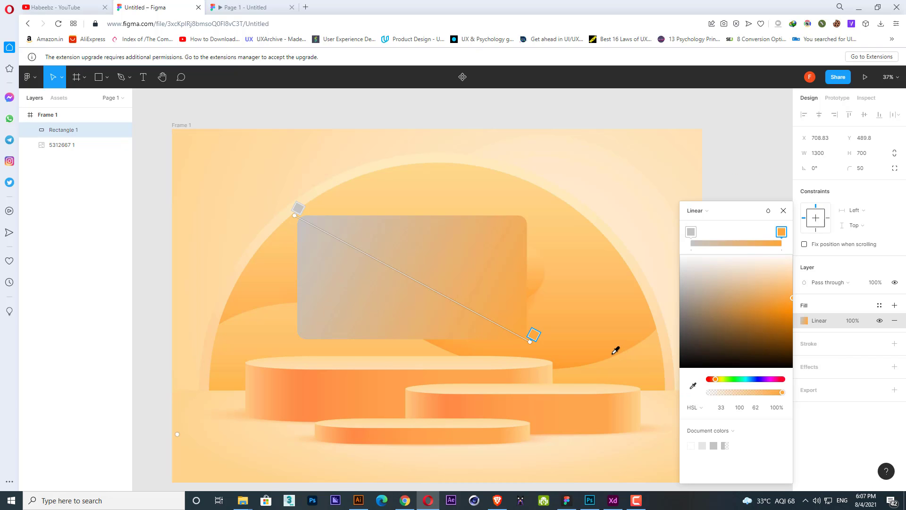
Give the gradient's upper-left stop the light orange sampled from the upper part of the background arch
click(691, 233)
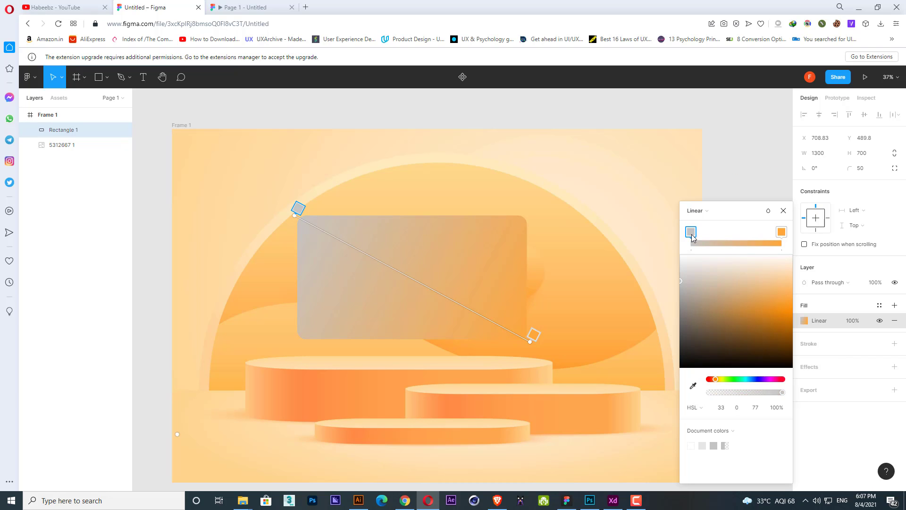
click(693, 385)
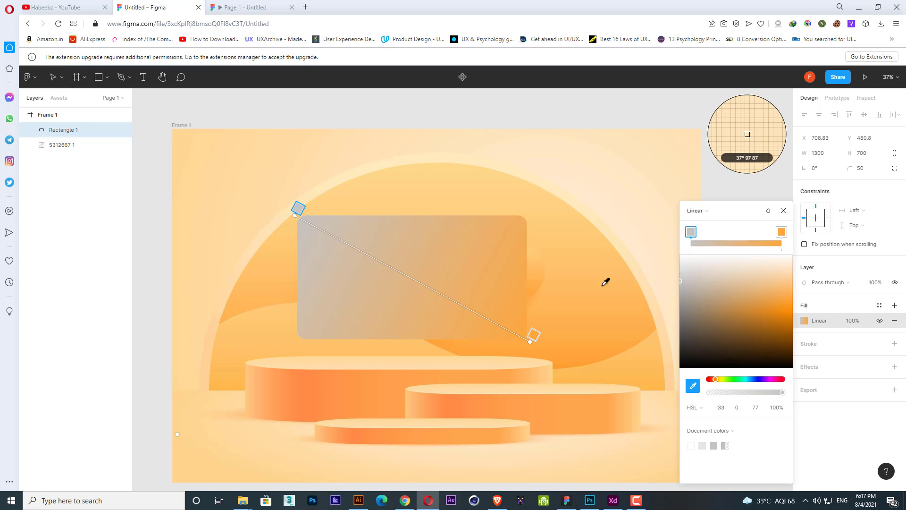
click(467, 172)
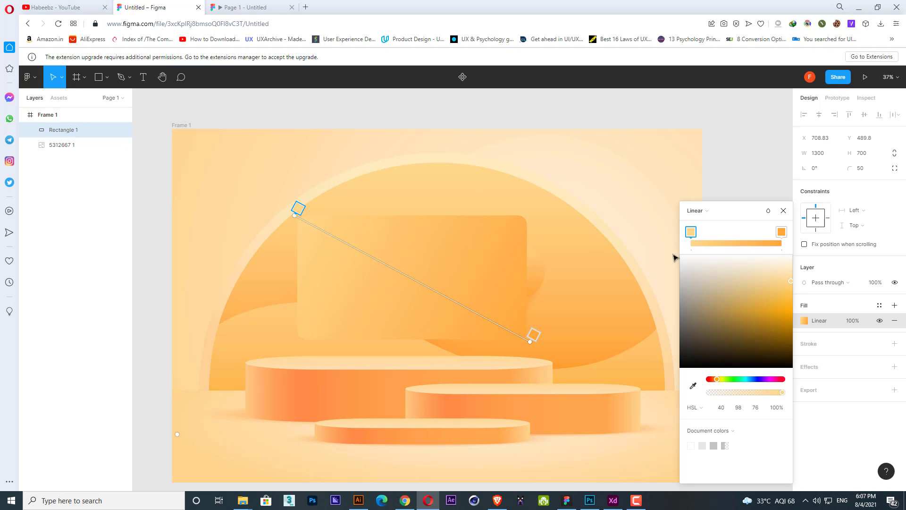
click(783, 210)
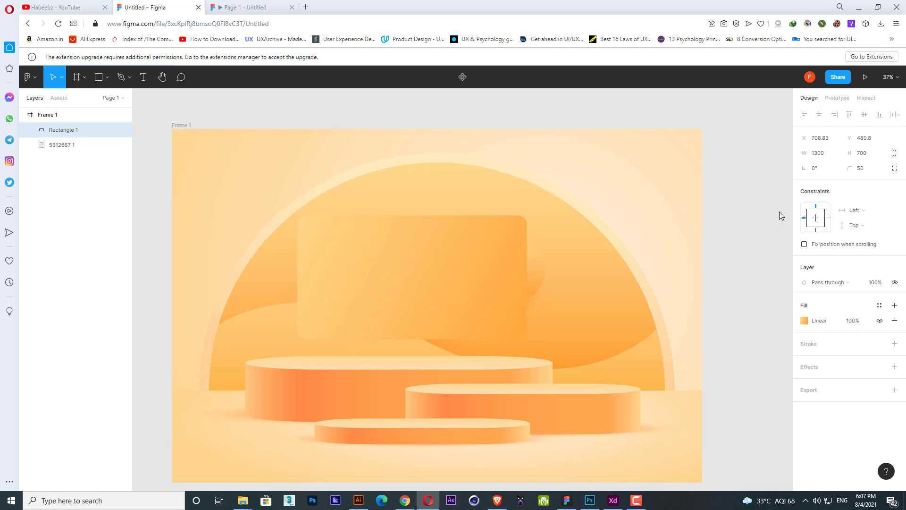
click(727, 220)
Duplicate the gradient rectangle in place and swap the copy's fill to a stroke
click(473, 309)
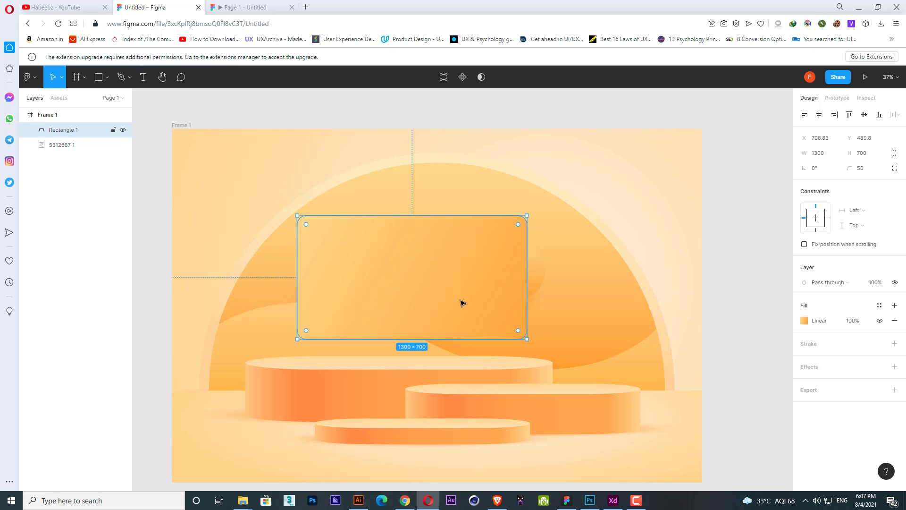
key(ctrl+v)
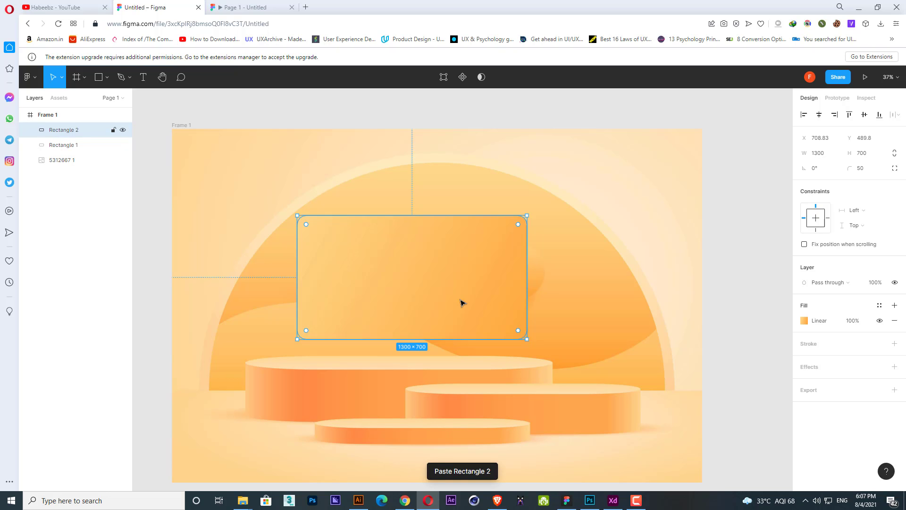
drag(461, 303, 467, 193)
key(ctrl+z)
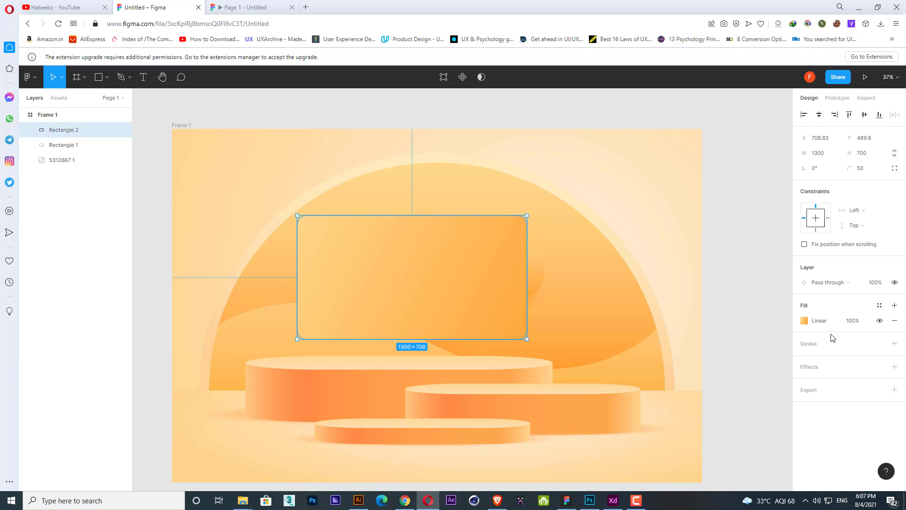
key(shift+x)
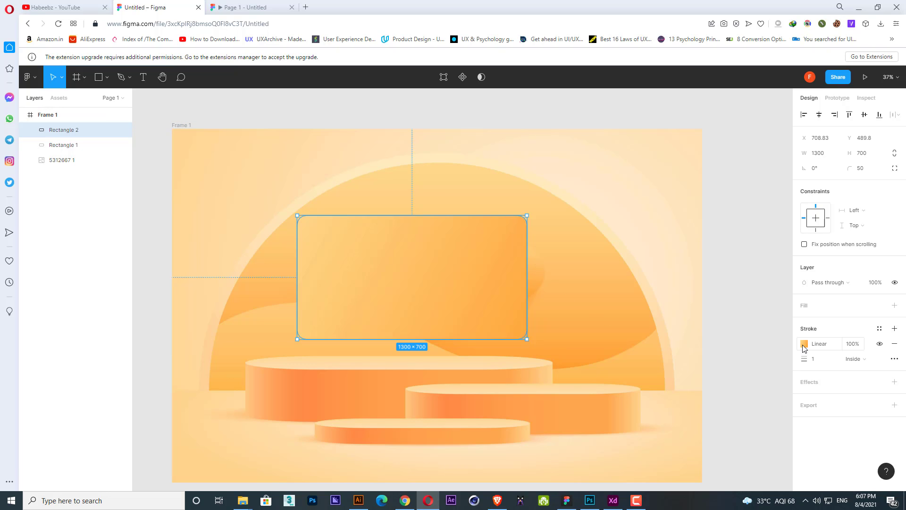
Add a middle stop to the copy's linear stroke gradient and darken its lower-right stop to brown
click(805, 343)
click(737, 234)
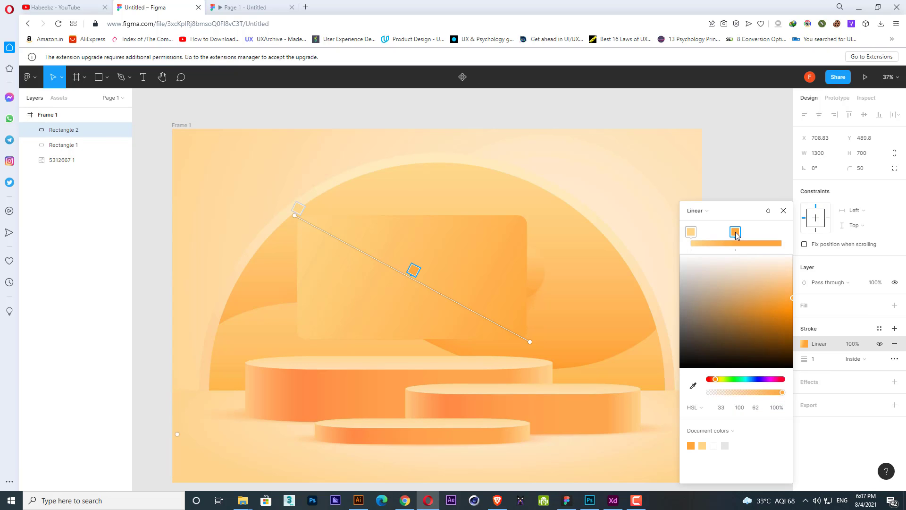
drag(736, 234, 791, 239)
click(727, 235)
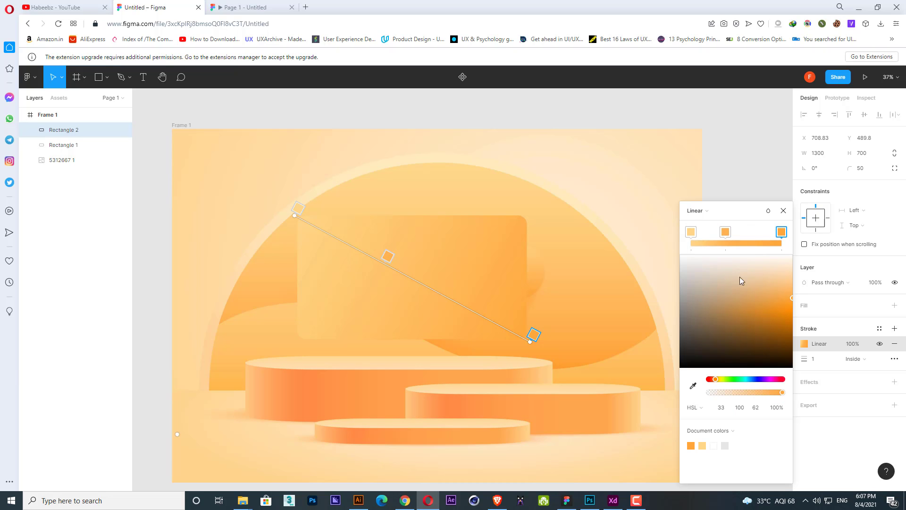
drag(791, 297, 790, 339)
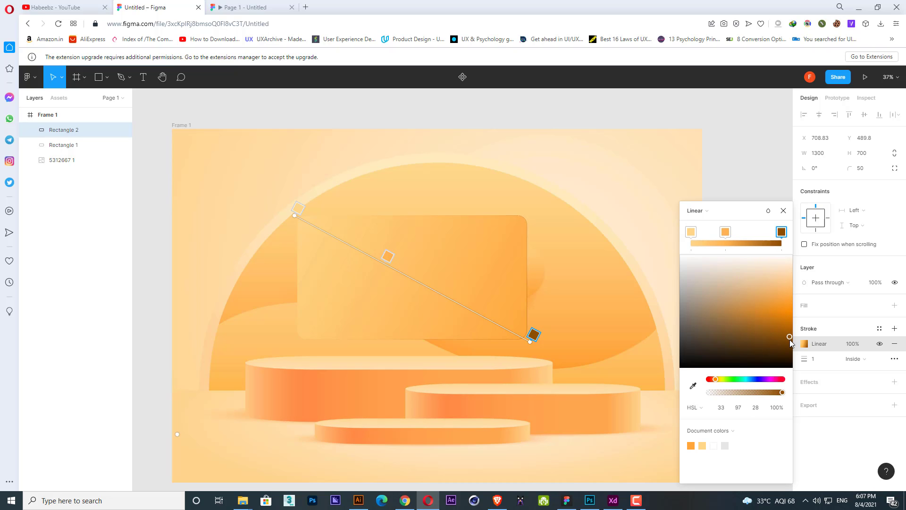
Make the stroke gradient's middle stop white and centre it, and set the upper-left stop to golden brown (HSL 40, 75, 47)
click(725, 231)
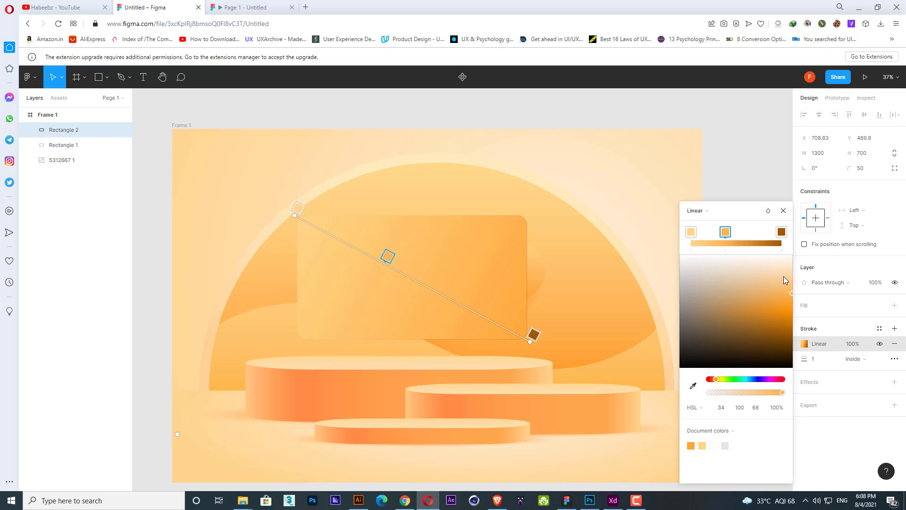
drag(784, 276, 765, 318)
click(693, 232)
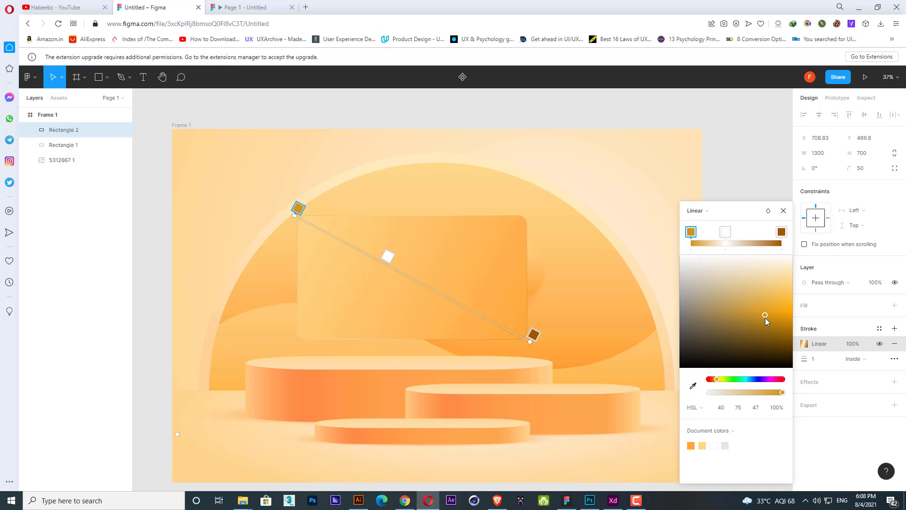
drag(388, 256, 417, 263)
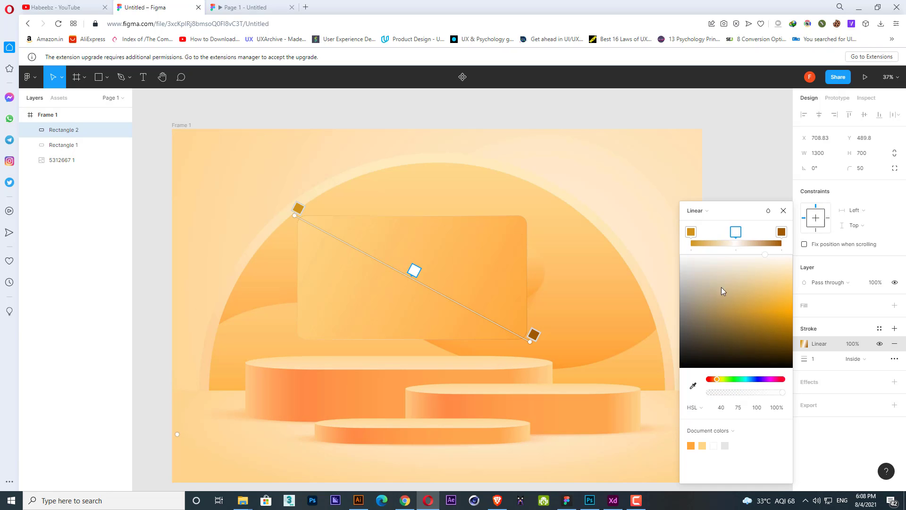
click(783, 210)
click(732, 194)
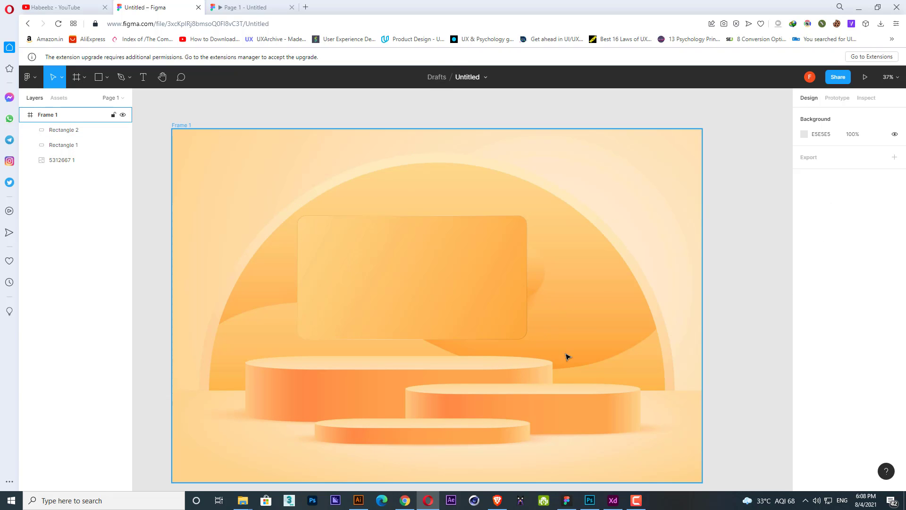
Add a background blur effect of 10 to the filled rectangle
click(479, 292)
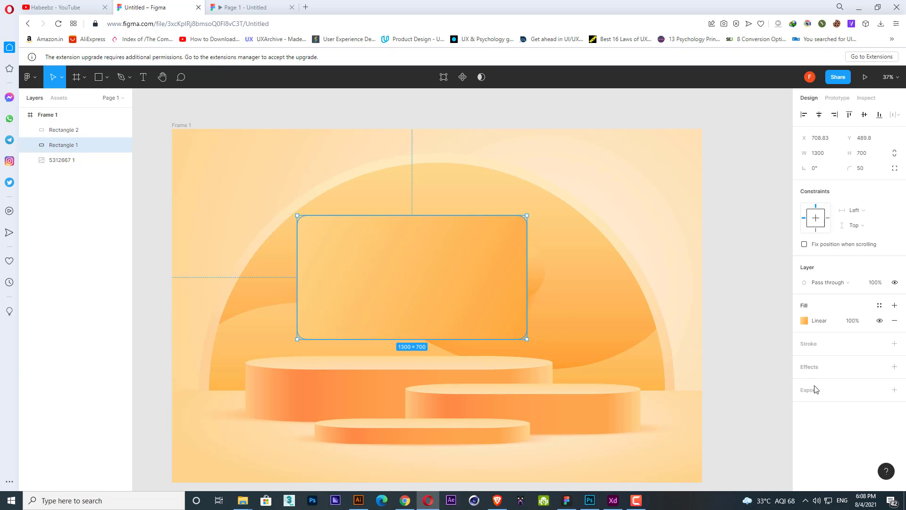
click(892, 374)
click(845, 381)
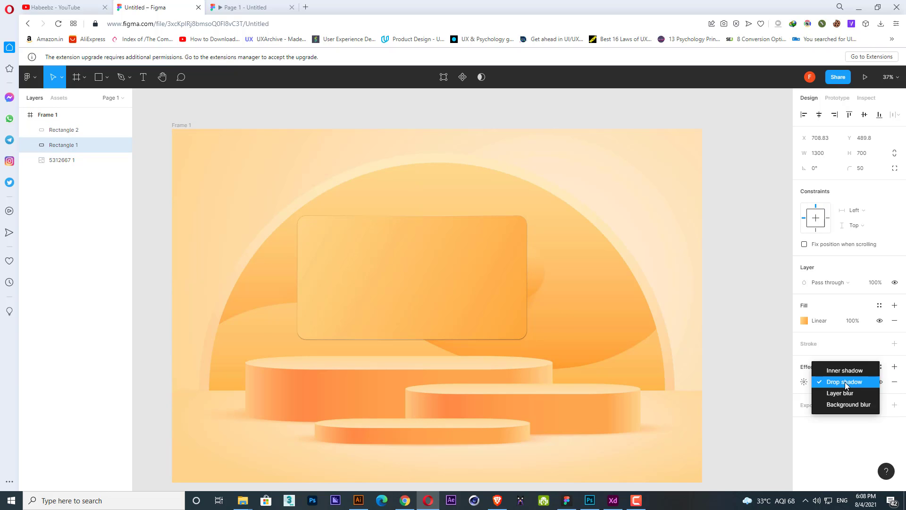
click(846, 404)
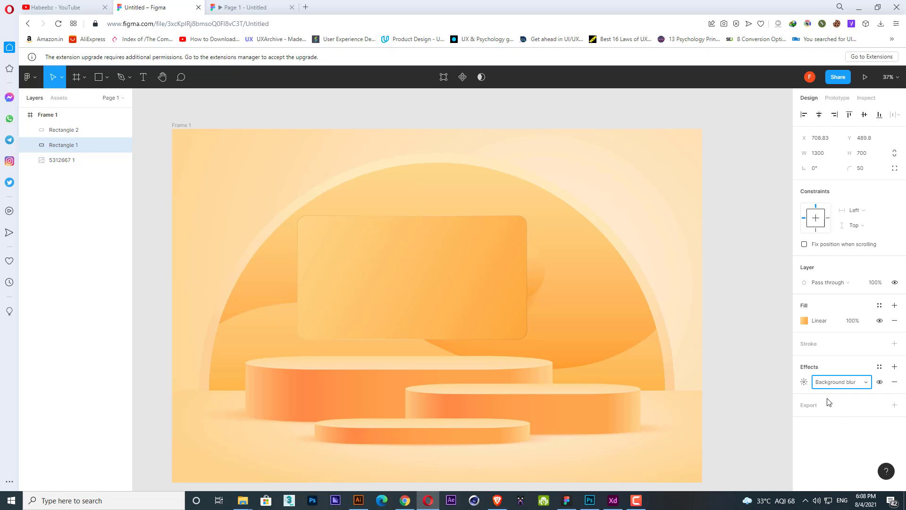
click(804, 381)
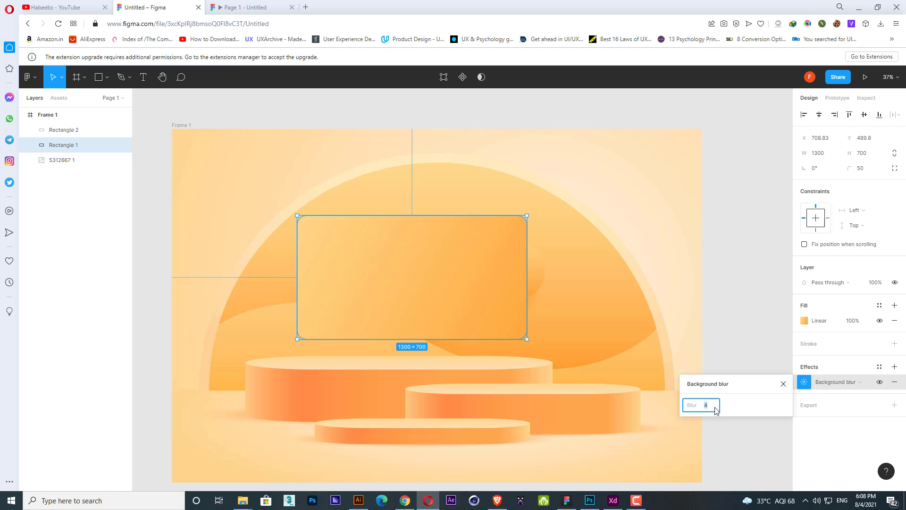
drag(717, 408, 702, 408)
text(10)
click(742, 306)
Try a 50% layer opacity on the filled rectangle
click(439, 265)
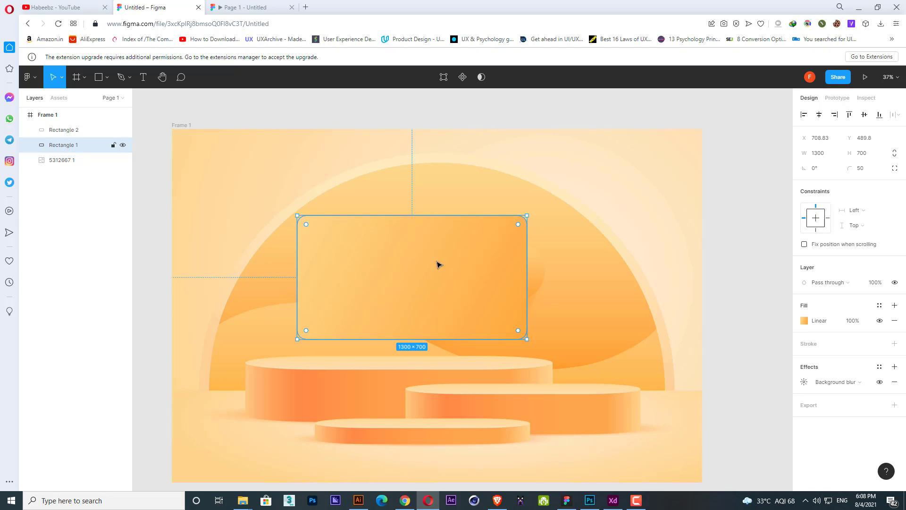
click(875, 289)
key(Return)
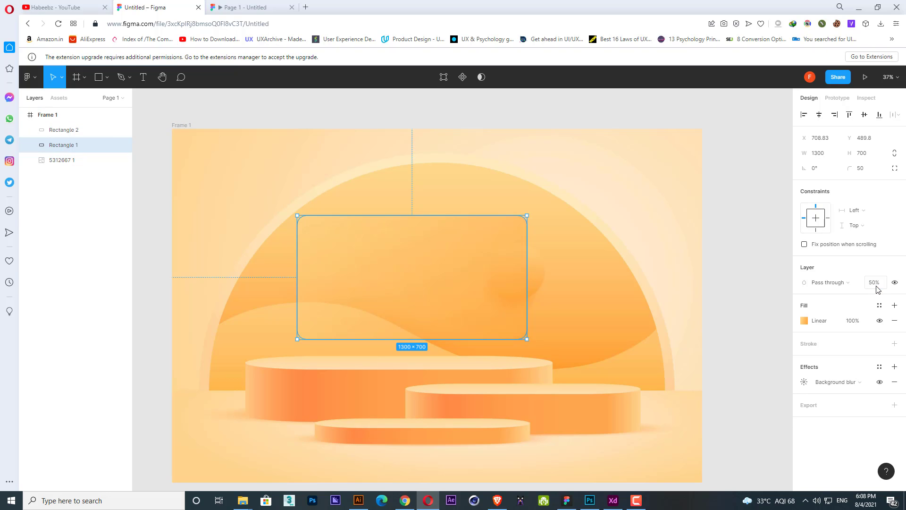
click(729, 291)
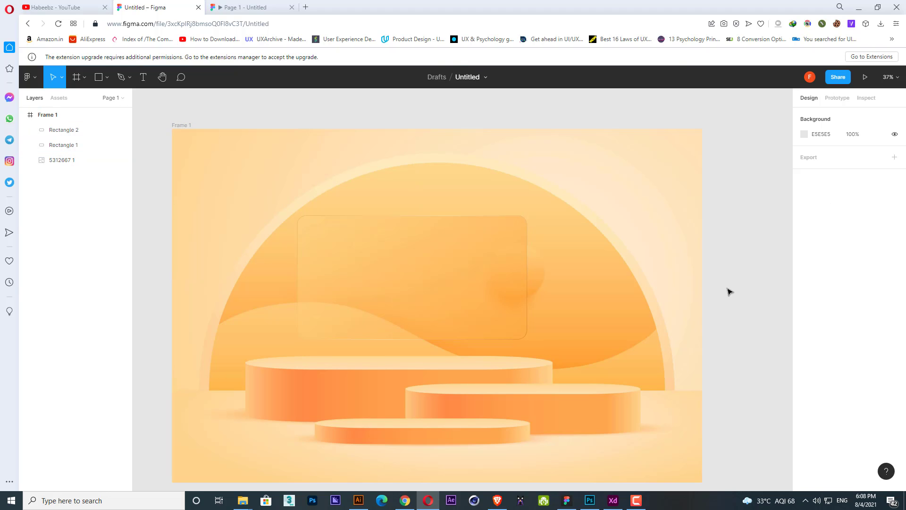
scroll(614, 286, left, 1)
Set the filled rectangle's layer opacity to 60%
click(478, 283)
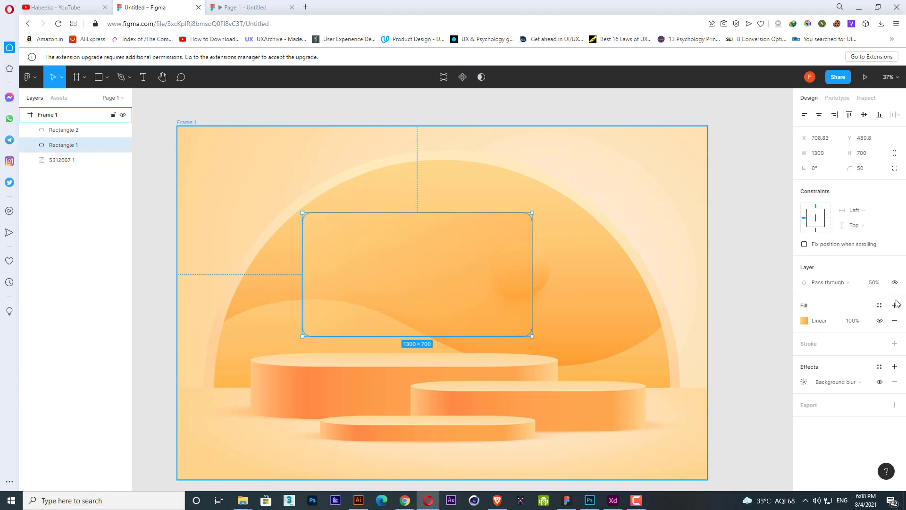
click(874, 285)
text(60)
key(Return)
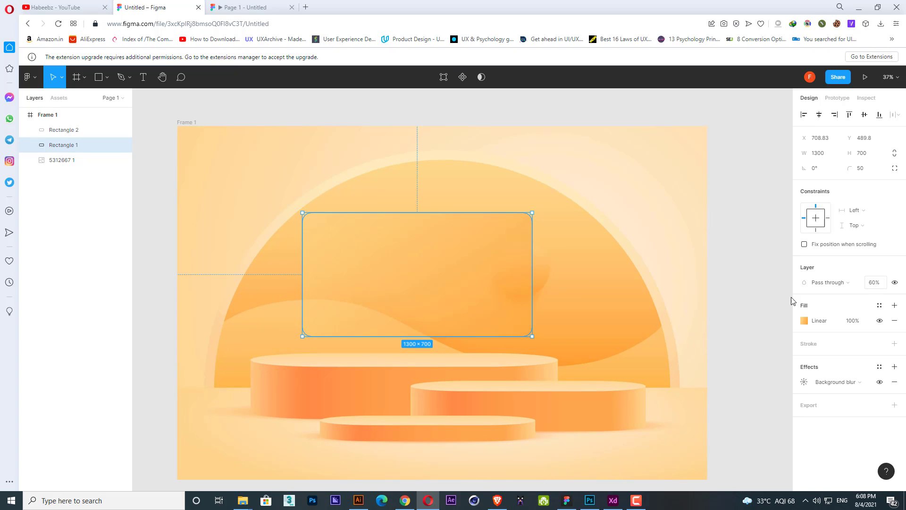
click(753, 303)
scroll(744, 311, down, 1)
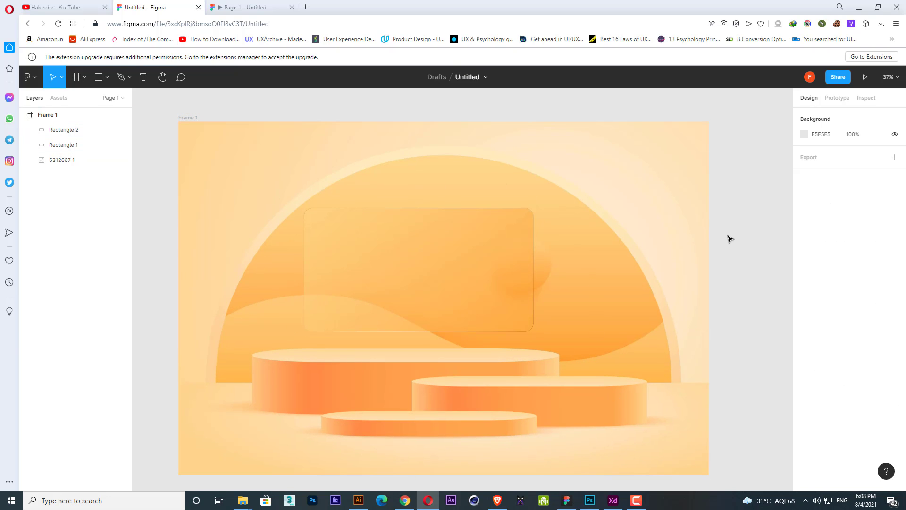
scroll(727, 231, left, 1)
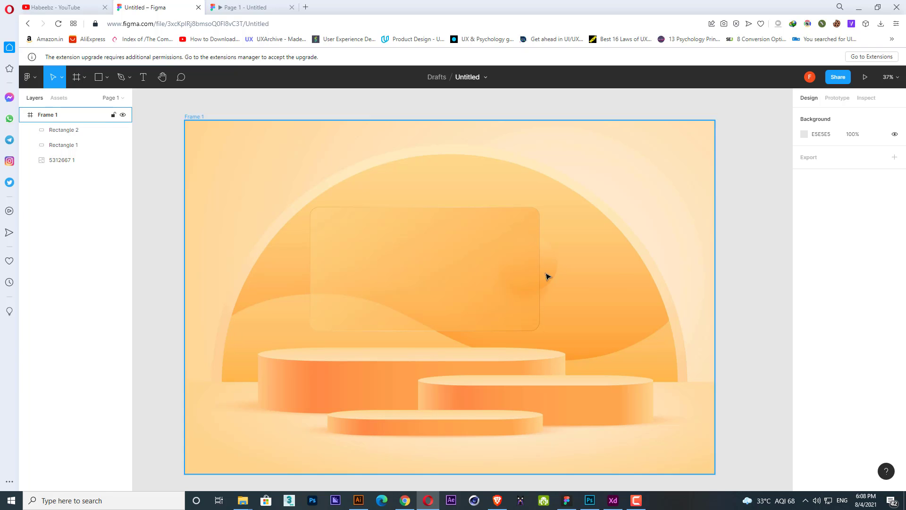
click(387, 280)
click(181, 206)
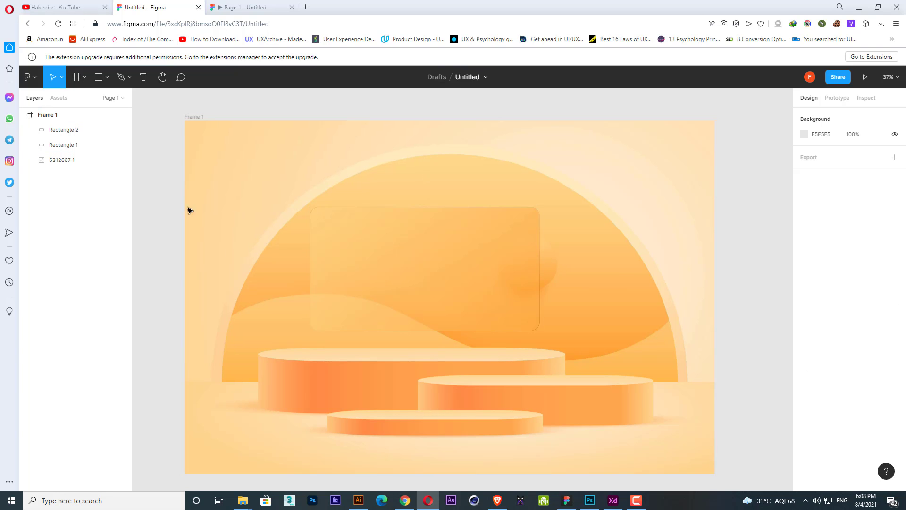
Search the Iconify plugin for "sim" and import the table-simple-20-filled icon onto the canvas
click(342, 236)
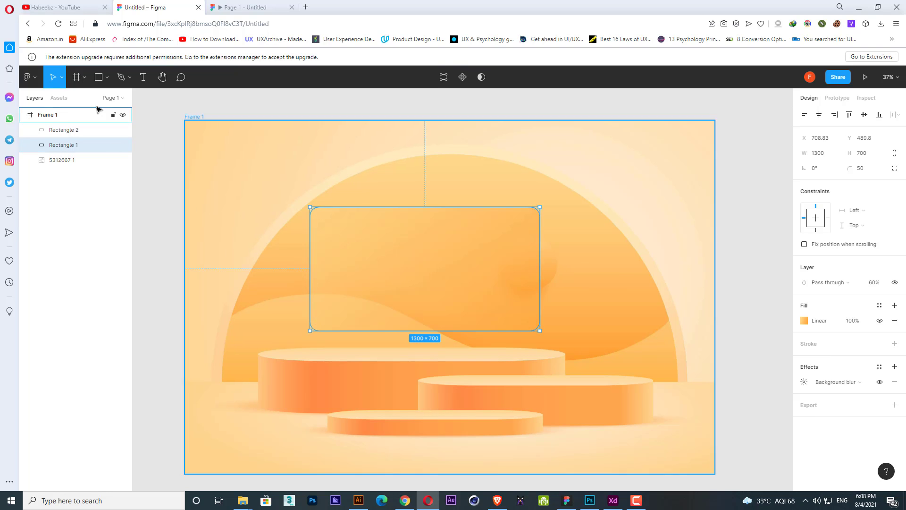
click(29, 77)
mouse_move(47, 227)
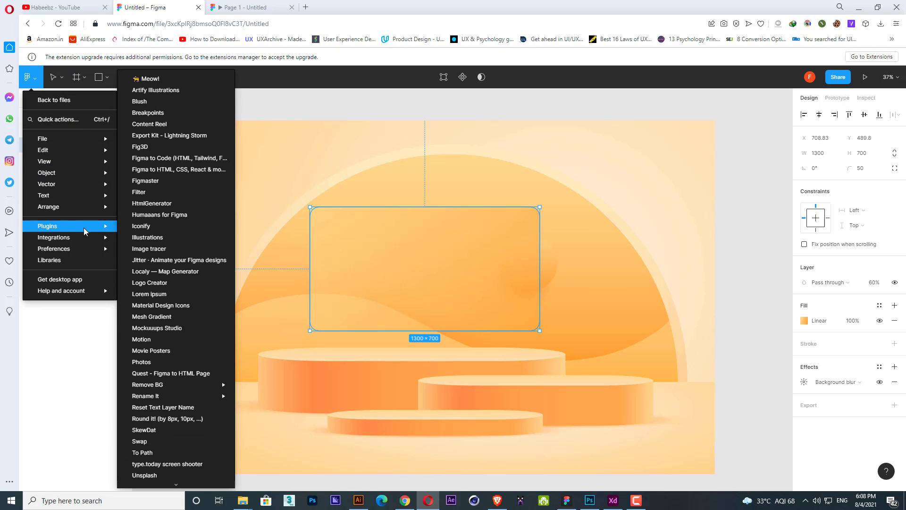
click(138, 226)
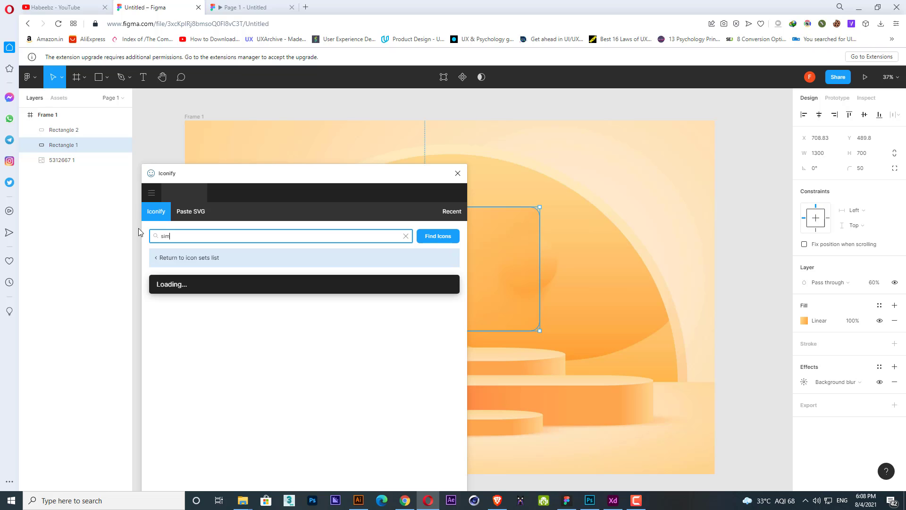
drag(238, 183, 216, 130)
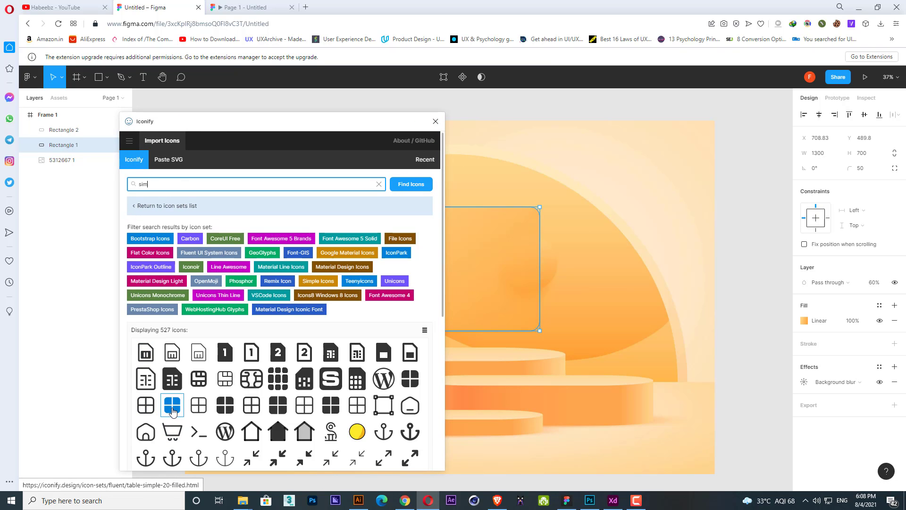
drag(172, 412, 744, 241)
click(436, 121)
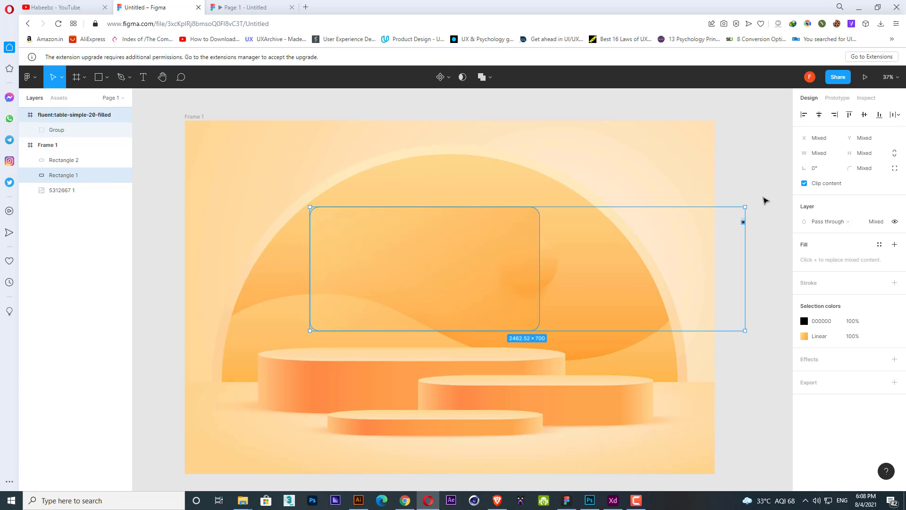
Place the imported icon inside the card's upper-left corner and scale it to about 151 × 151
click(764, 200)
click(740, 220)
drag(741, 222, 324, 221)
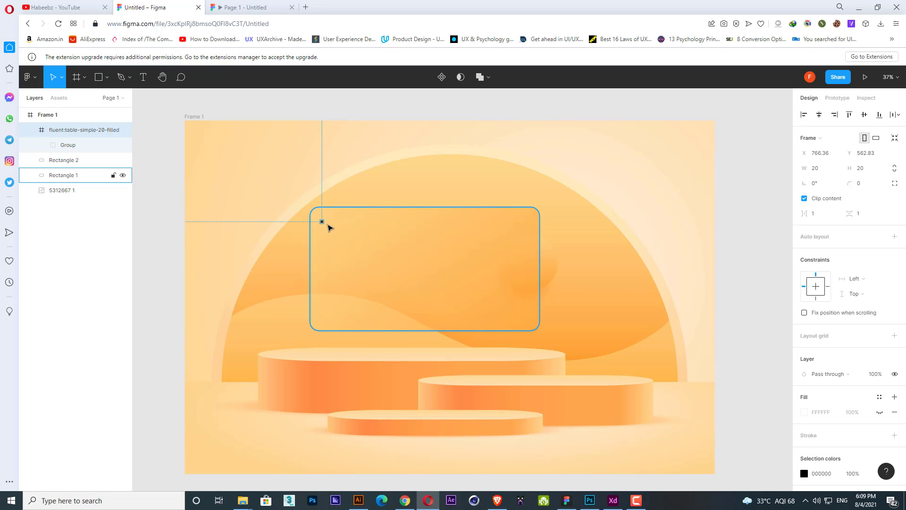
scroll(323, 229, up, 5)
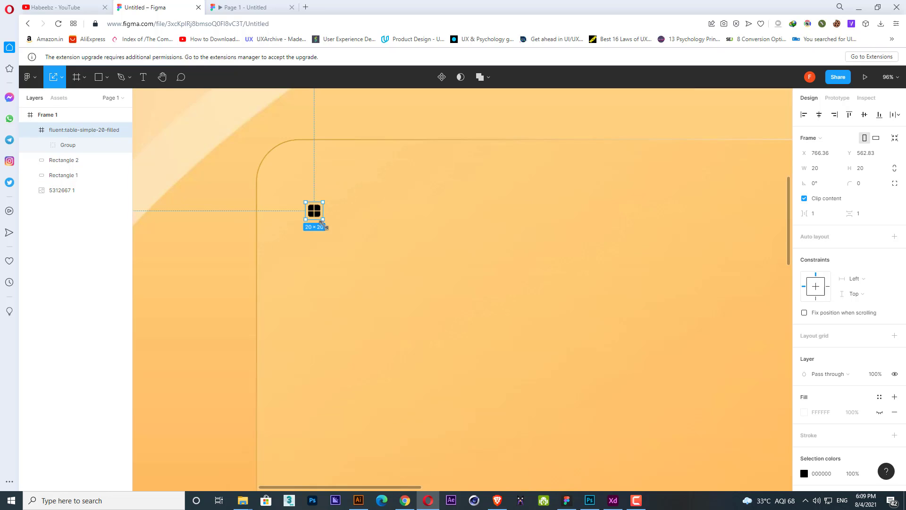
drag(324, 220, 424, 330)
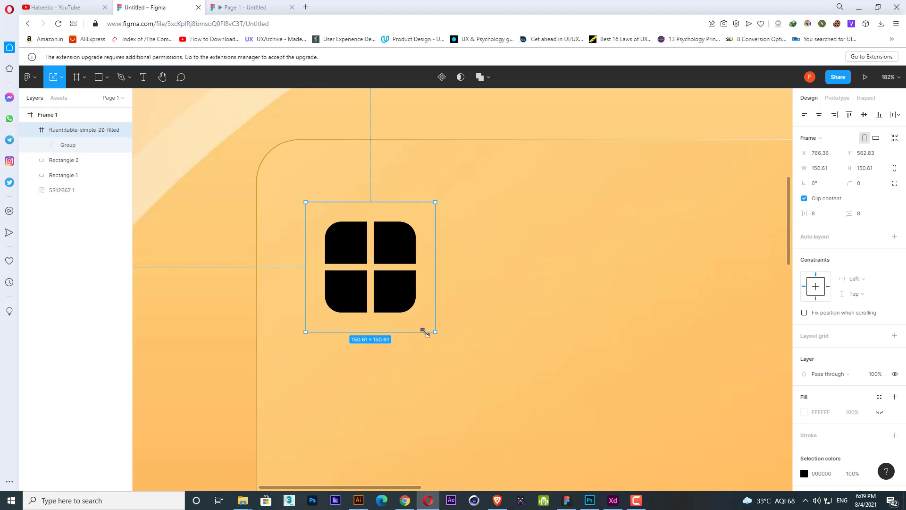
Nudge the chip icon slightly toward the card's upper-left corner and ungroup its enclosing frame
scroll(324, 247, down, 1)
scroll(324, 245, down, 4)
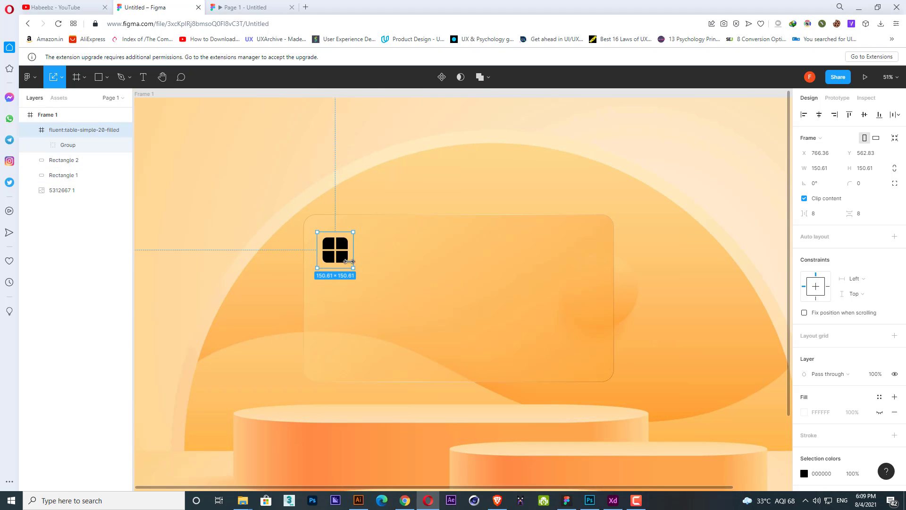
drag(342, 261, 334, 255)
right_click(334, 254)
click(350, 309)
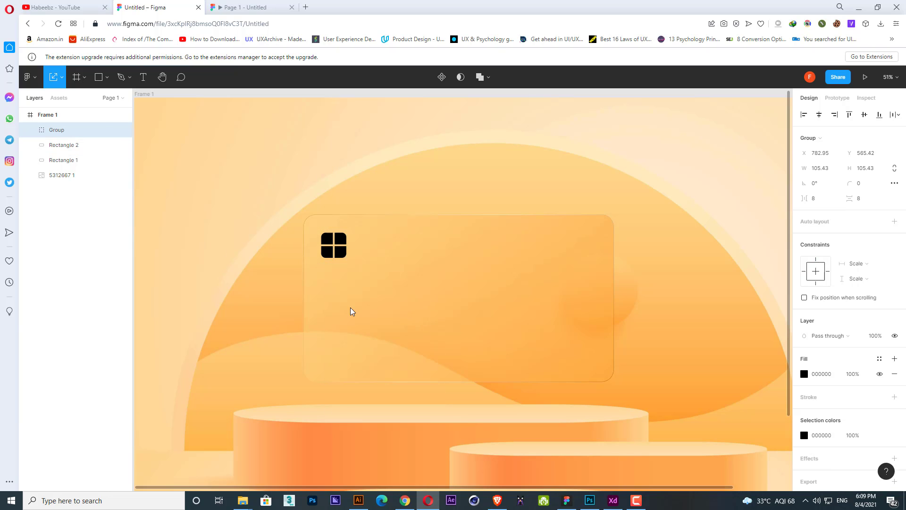
Recolor the chip icon by sampling orange from the podium and darkening it to E06109
click(804, 374)
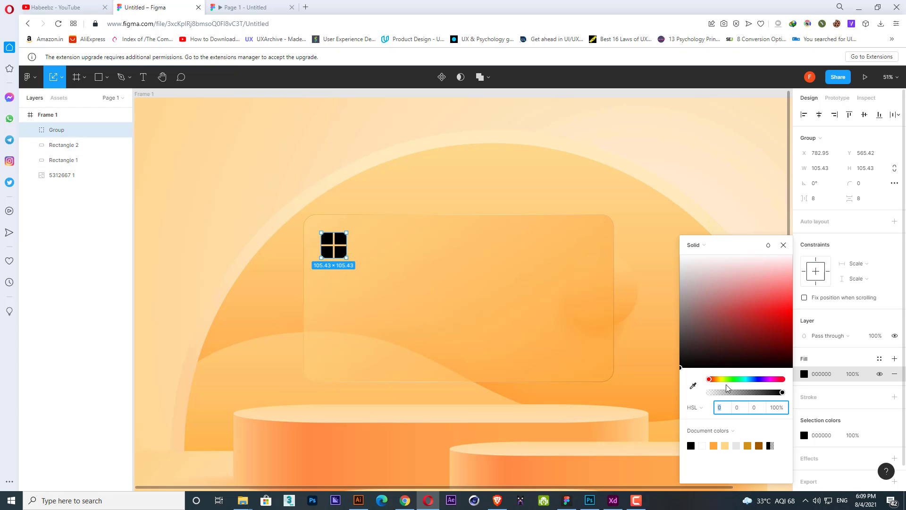
click(693, 386)
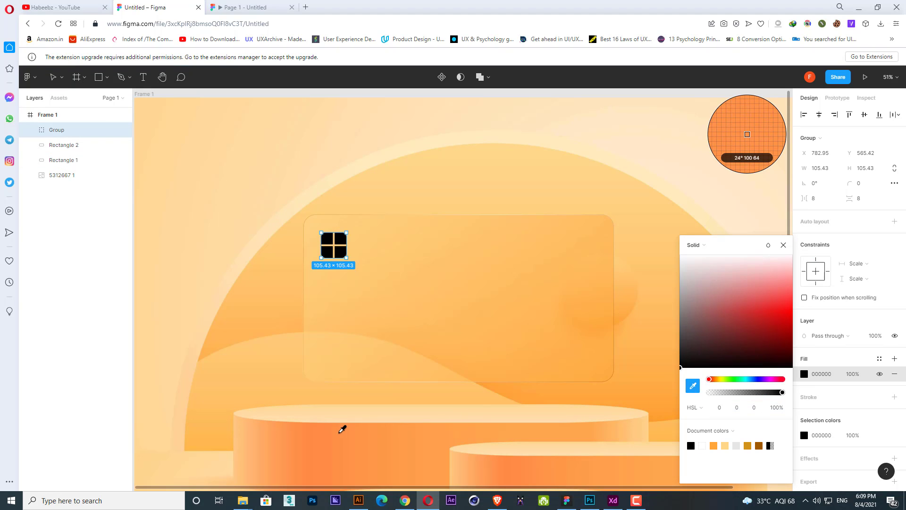
click(340, 431)
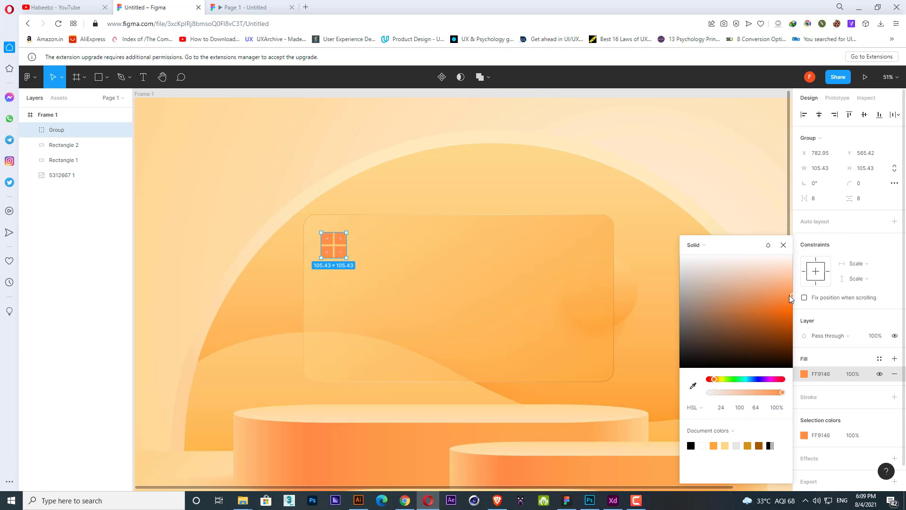
drag(791, 298, 783, 316)
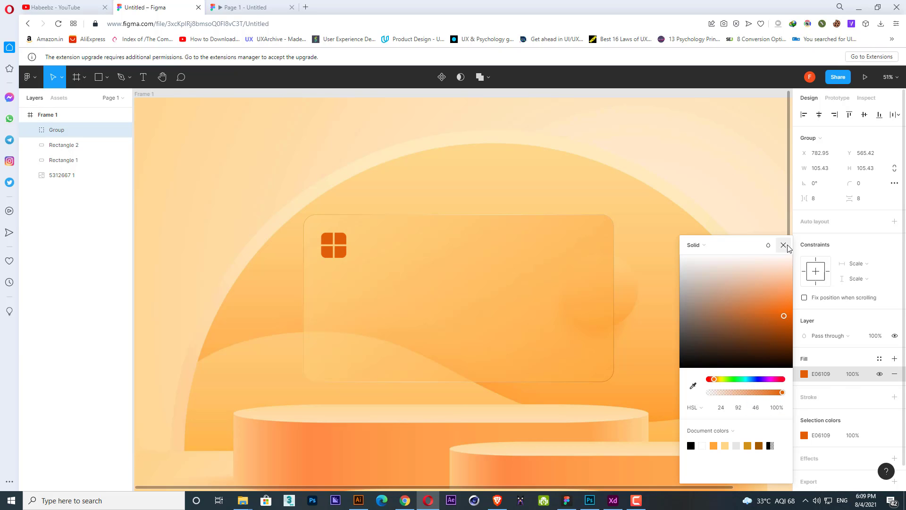
click(784, 244)
key(Escape)
scroll(245, 245, down, 5)
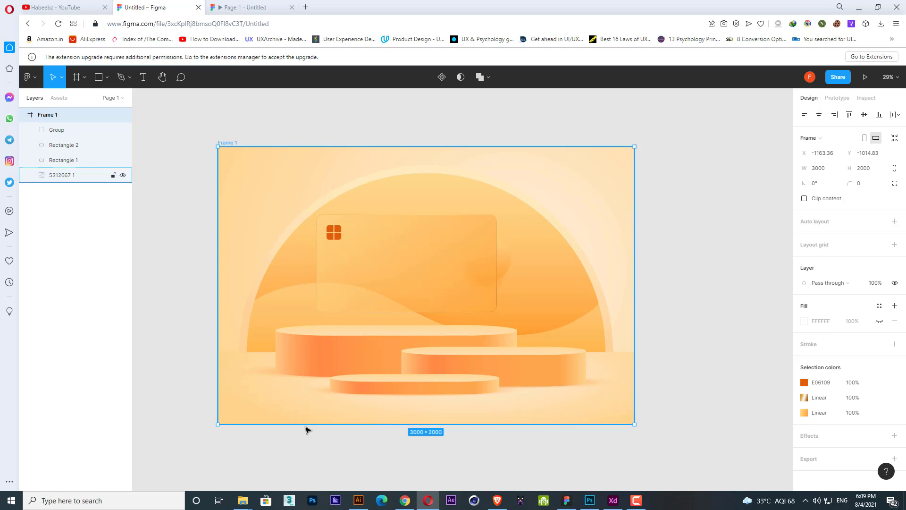
click(307, 430)
scroll(297, 364, left, 1)
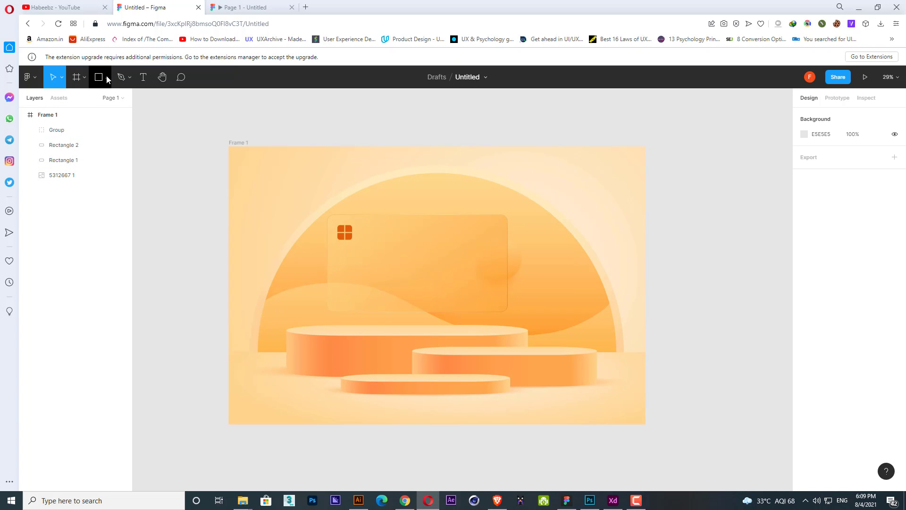
Draw a circle about 49 × 49 below the chip icon and duplicate it into an evenly spaced row of four
click(107, 77)
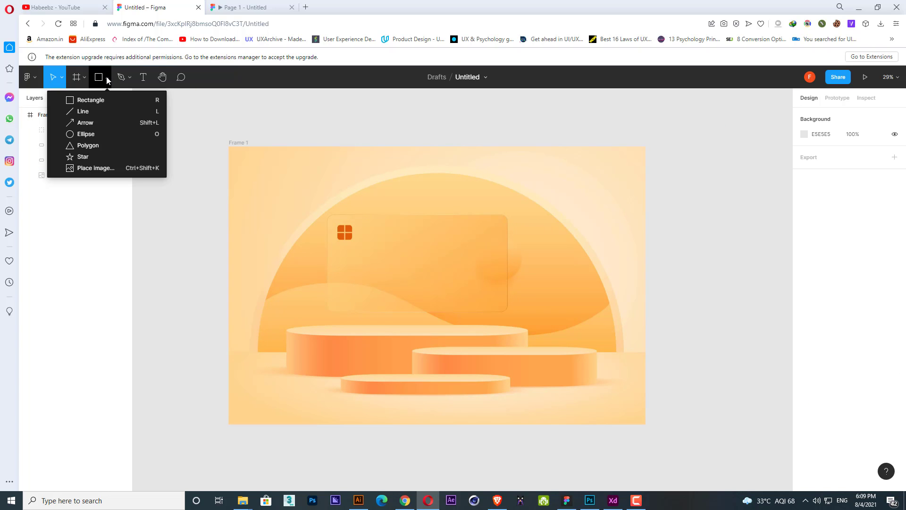
click(106, 134)
scroll(346, 261, up, 4)
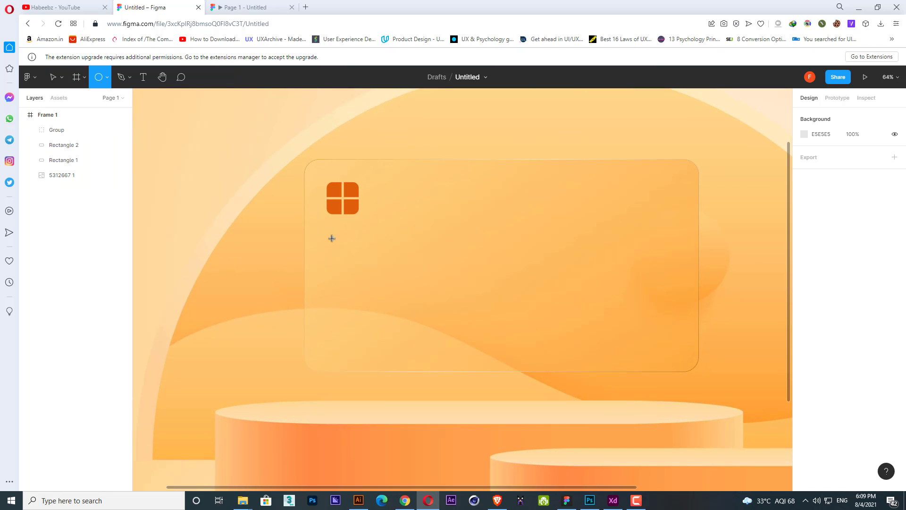
drag(332, 244, 358, 247)
scroll(336, 253, up, 3)
scroll(337, 250, down, 3)
scroll(338, 249, down, 3)
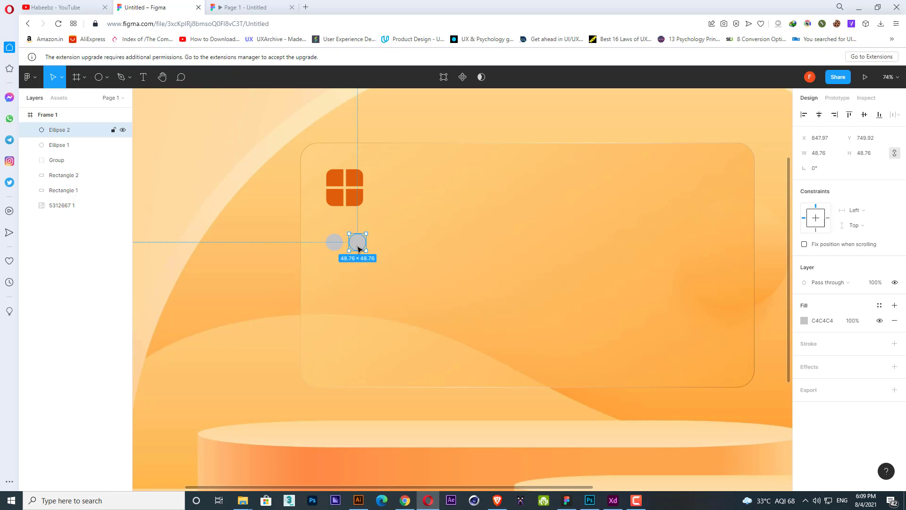
key(ctrl+d)
key(ctrl+d)
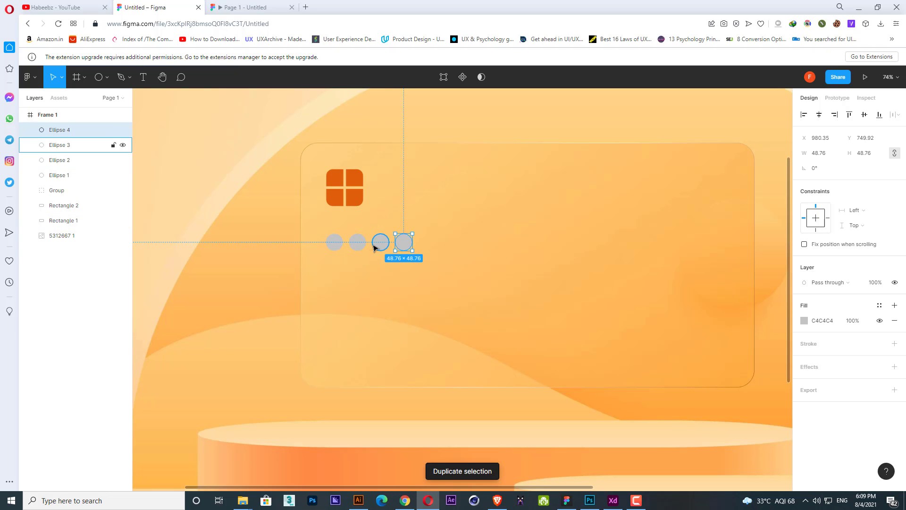
Group the four circles below the chip icon
shift+click(374, 246)
shift+click(359, 246)
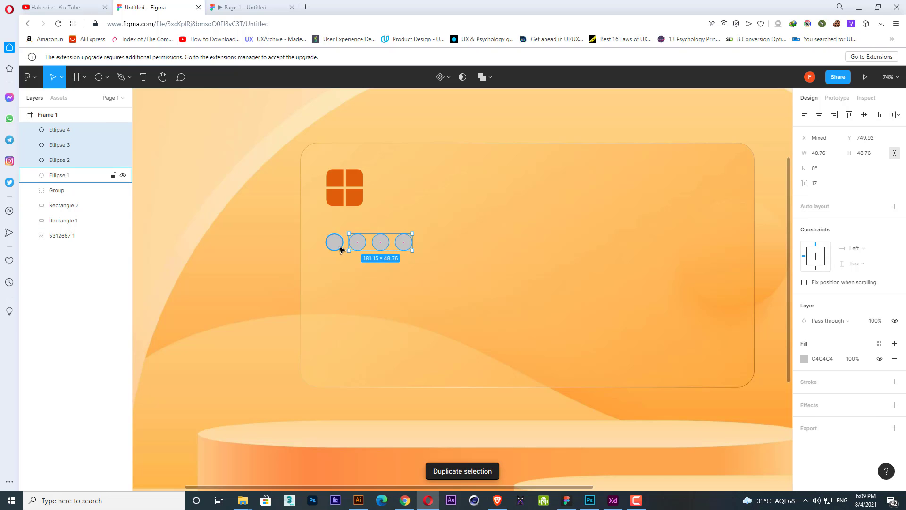
shift+click(340, 249)
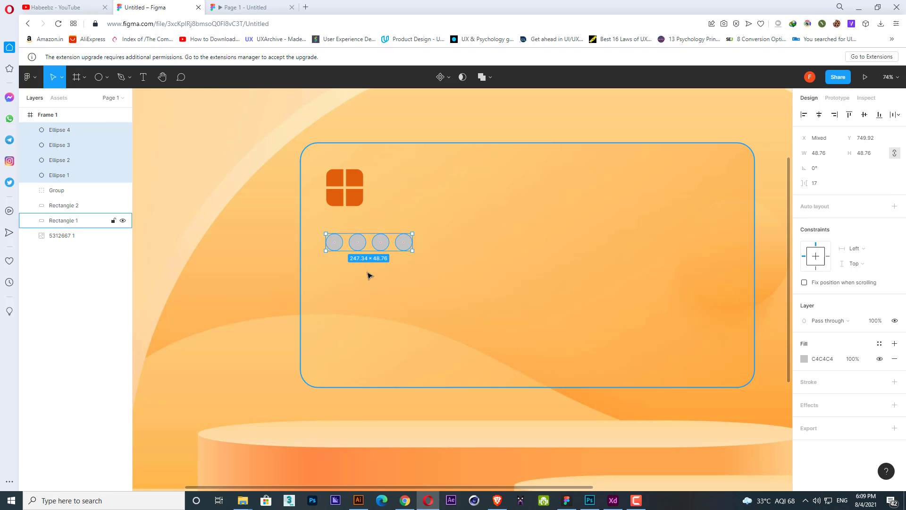
right_click(355, 244)
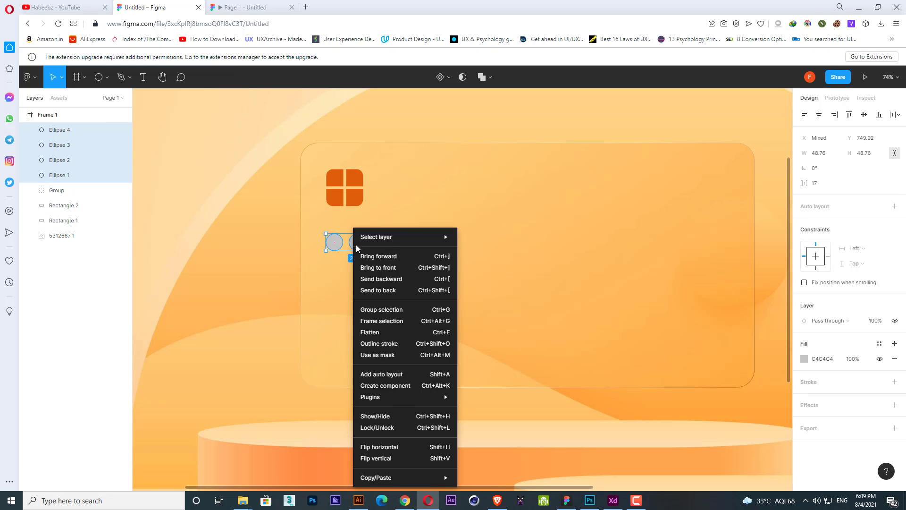
click(372, 309)
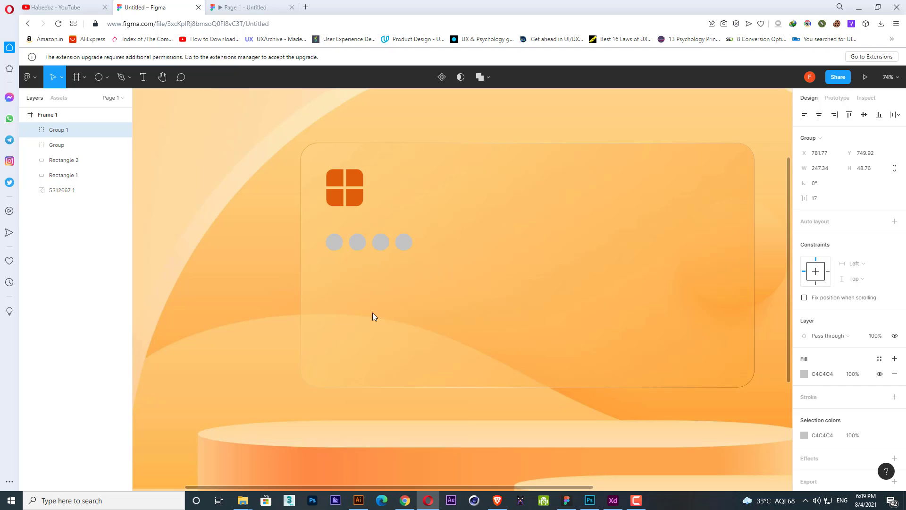
Fill the circle group with the chip icon's sampled orange, lightened to F78233
click(804, 376)
click(693, 386)
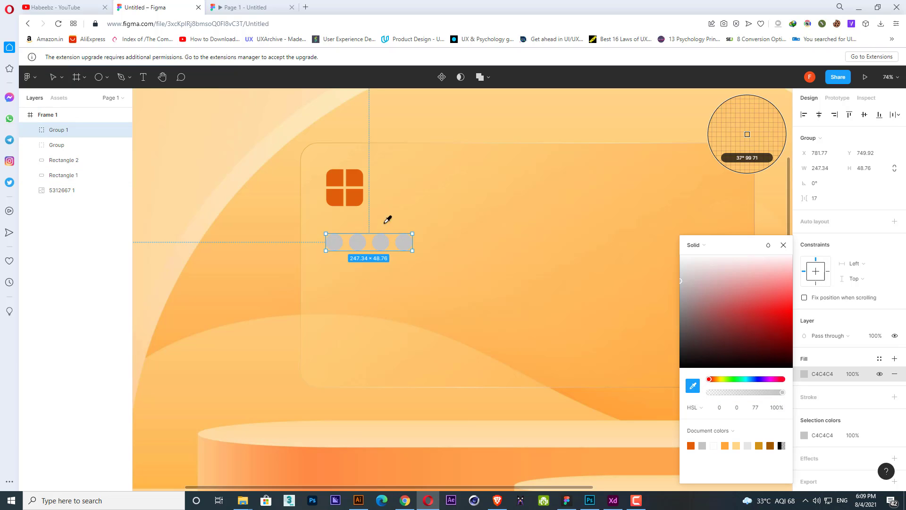
click(364, 197)
drag(785, 316, 784, 302)
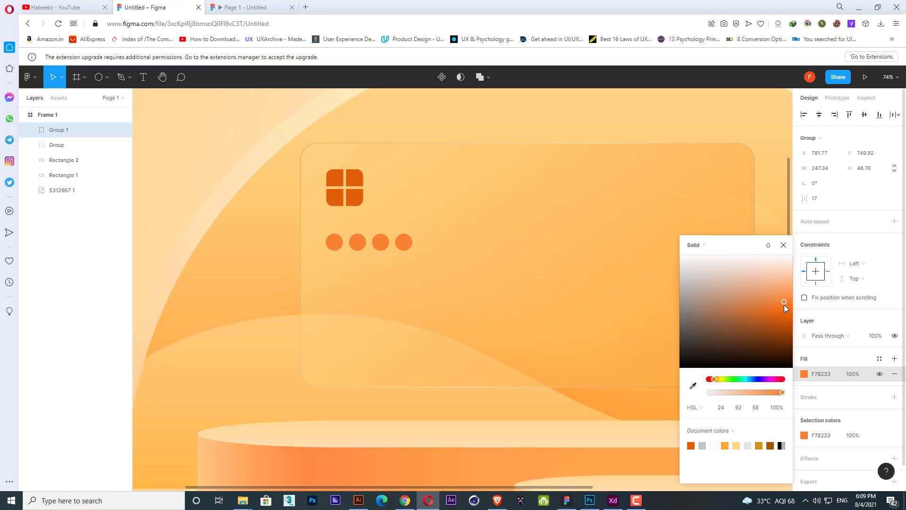
scroll(245, 271, down, 1)
click(237, 268)
scroll(236, 266, down, 2)
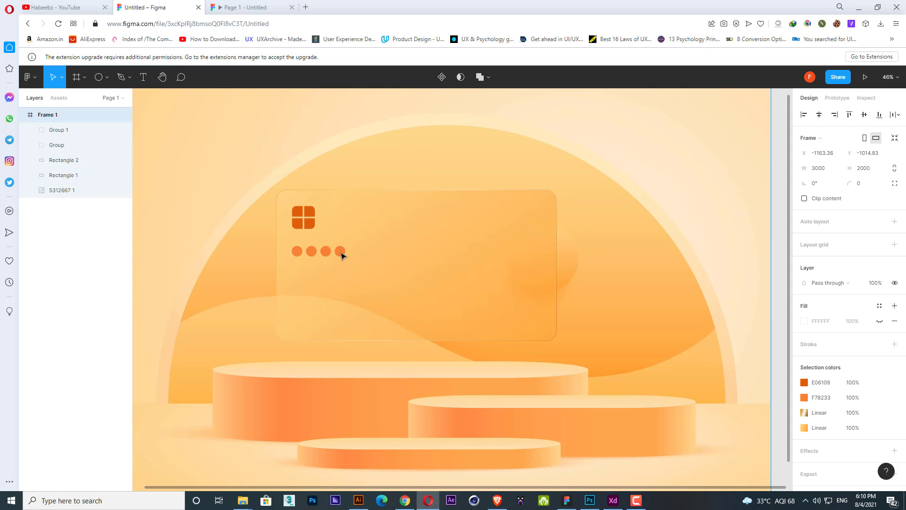
Duplicate the dot group across the card to form a row of four evenly spaced groups
click(342, 255)
drag(341, 255, 403, 256)
key(ctrl+d)
key(ctrl+d)
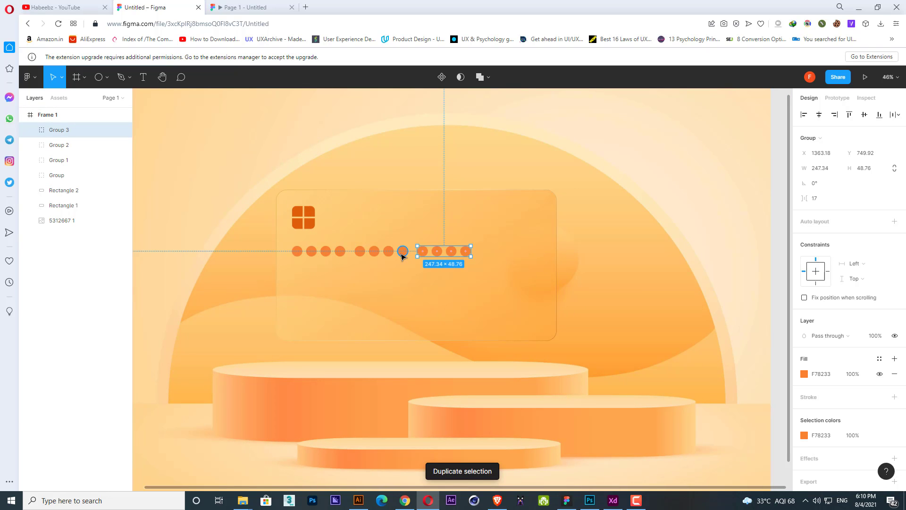
click(639, 245)
drag(635, 284, 655, 266)
Copy the first dot group directly beneath itself and scale the copy down to about 190 × 38
scroll(337, 250, up, 3)
click(348, 237)
drag(348, 236, 349, 267)
scroll(349, 266, up, 5)
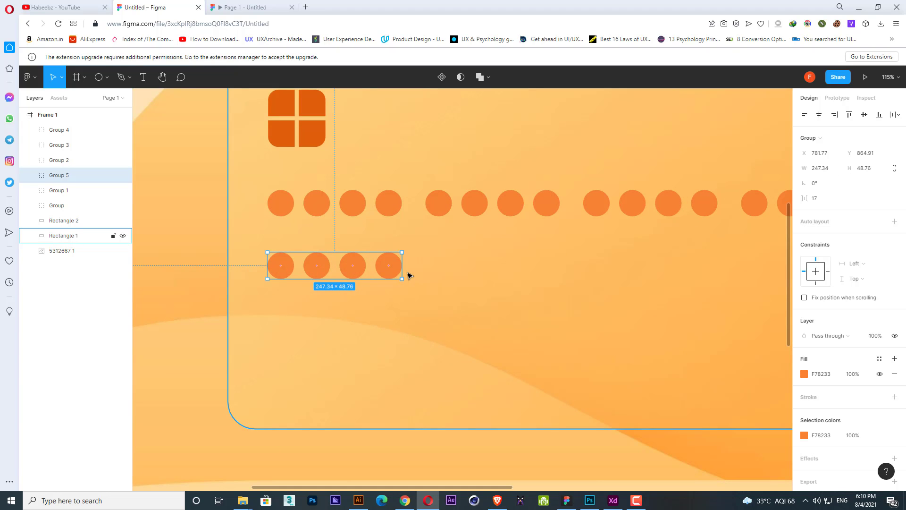
drag(402, 265, 371, 266)
scroll(328, 289, down, 10)
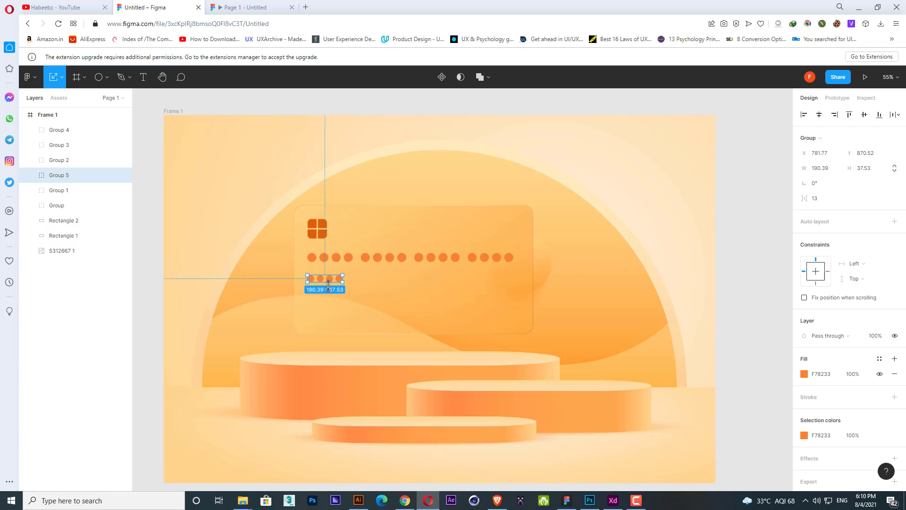
click(737, 320)
scroll(735, 324, down, 1)
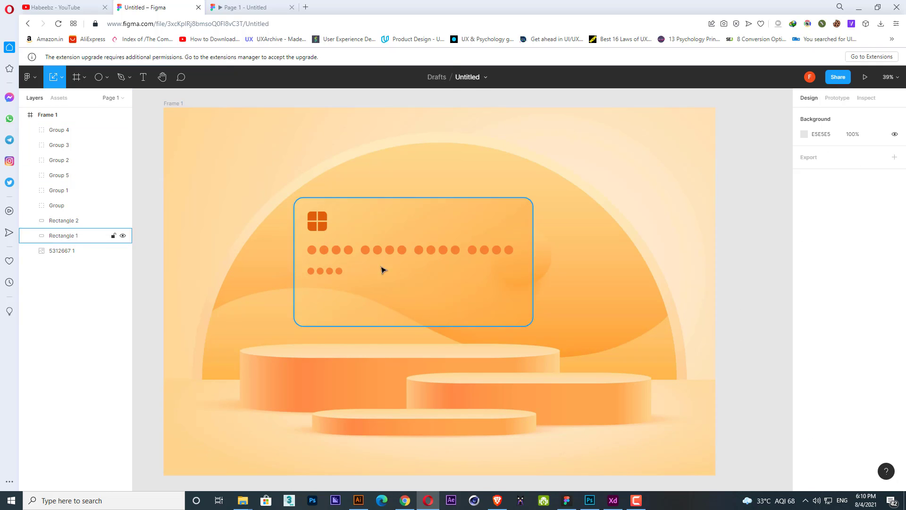
Select the four dot groups of the card-number row and move them down to Y 764.92
scroll(324, 262, up, 2)
click(329, 252)
drag(329, 253, 515, 257)
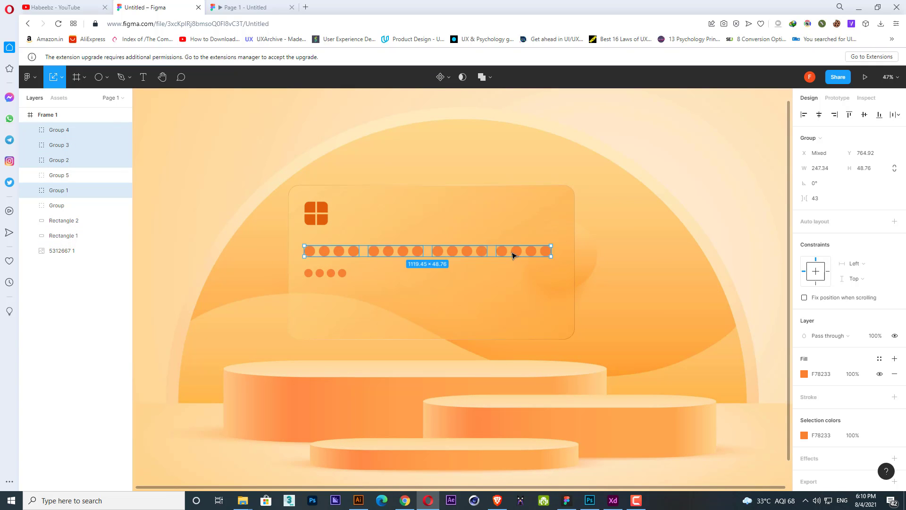
Draw a 96 × 96 circle in the card's lower-right corner and add an overlapping copy beside it
click(98, 77)
click(107, 77)
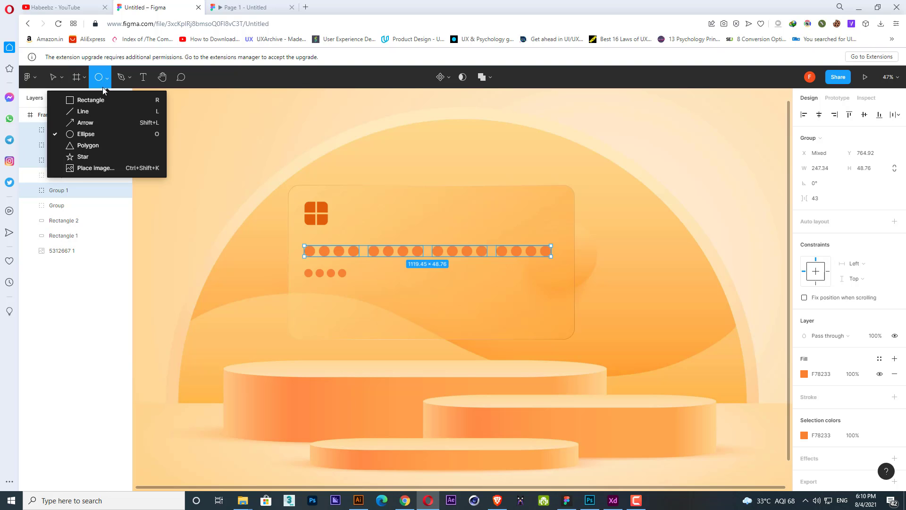
click(85, 134)
ctrl+scroll(524, 306, up, 5)
drag(523, 313, 559, 348)
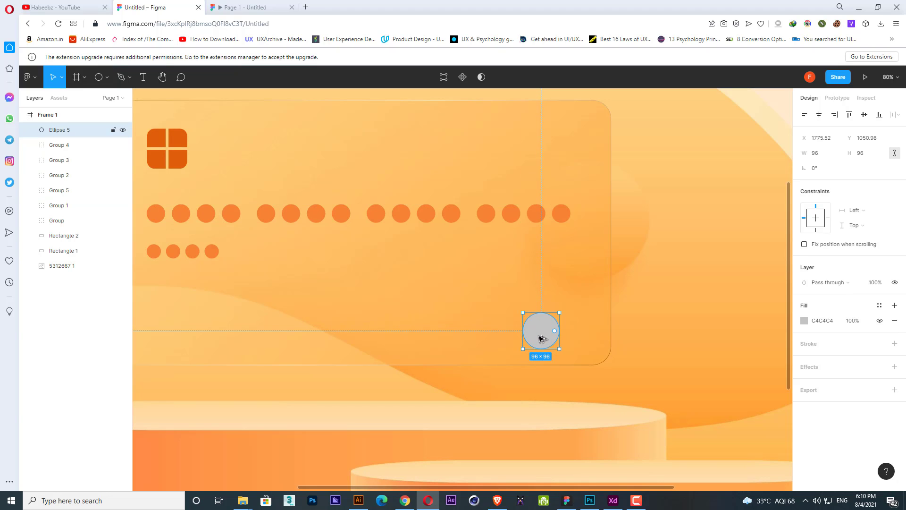
key(alt)
alt+drag(538, 339, 582, 335)
shift+click(539, 333)
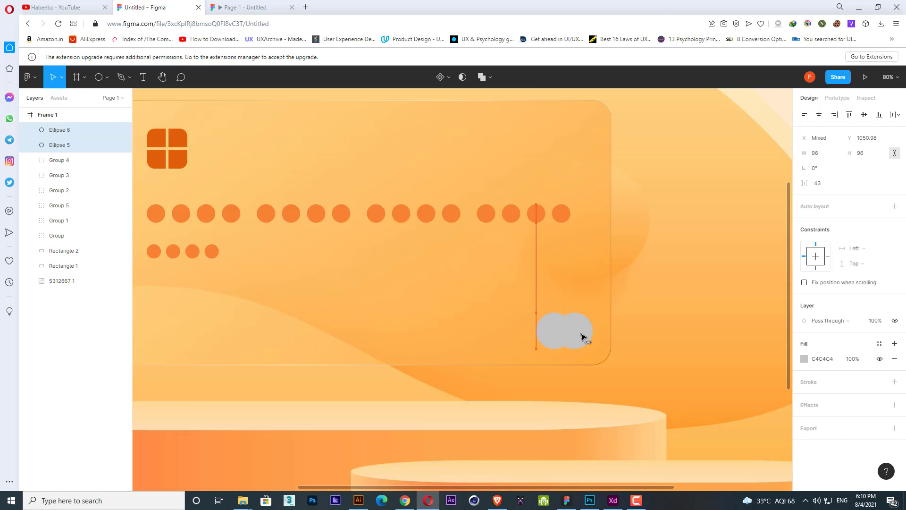
Fill the left logo circle with the chip icon's dark orange and the right one with the dots' lighter orange
click(554, 330)
ctrl+scroll(476, 239, down, 1)
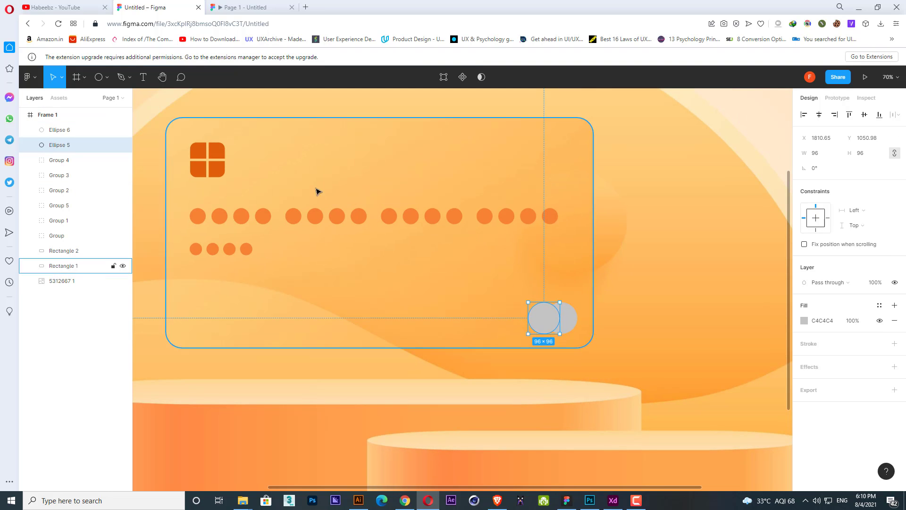
key(i)
click(222, 163)
click(570, 320)
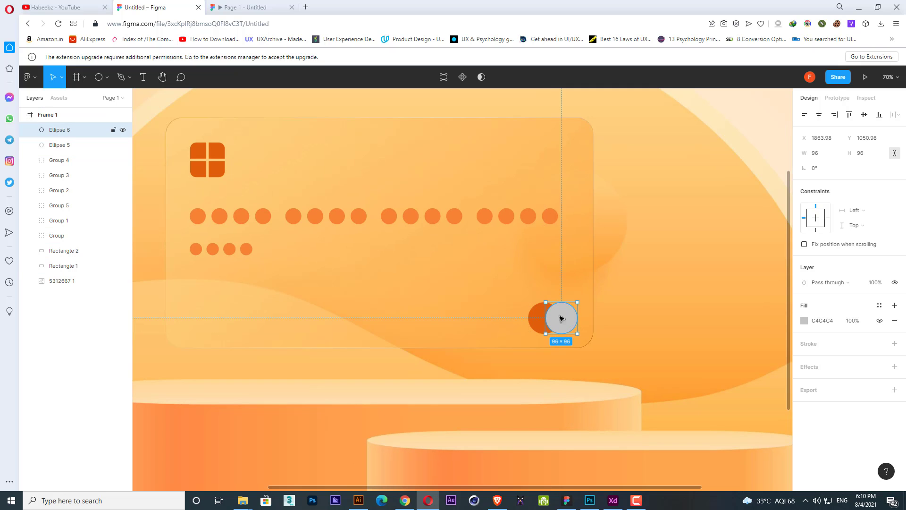
key(i)
click(367, 211)
click(426, 298)
ctrl+scroll(428, 305, down, 1)
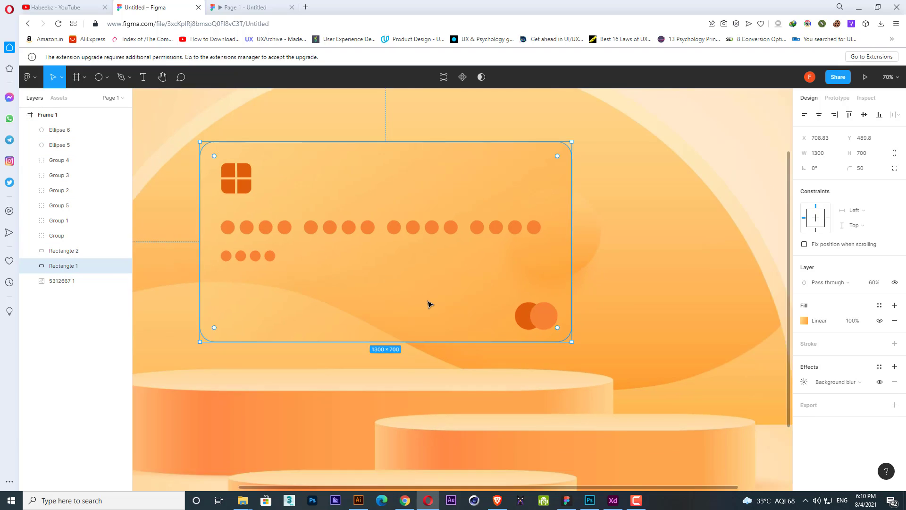
ctrl+scroll(428, 305, down, 3)
click(706, 323)
scroll(710, 333, down, 1)
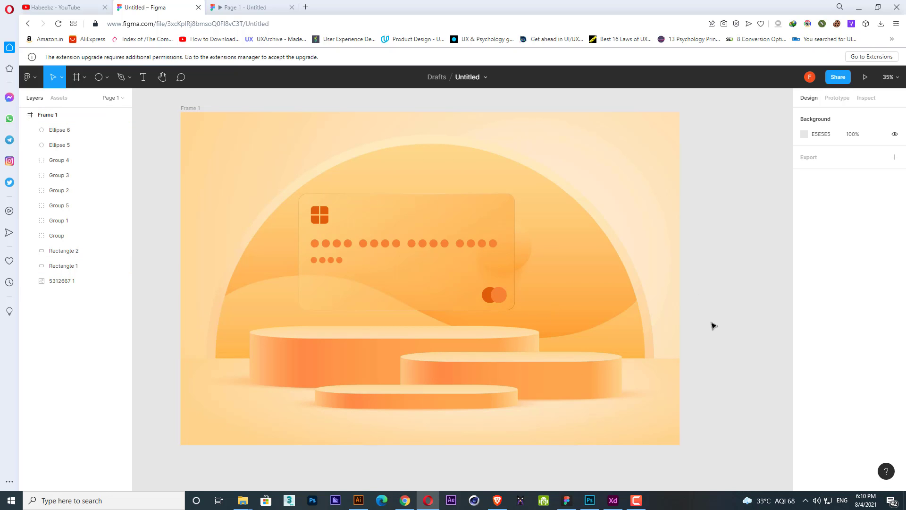
click(676, 324)
click(703, 323)
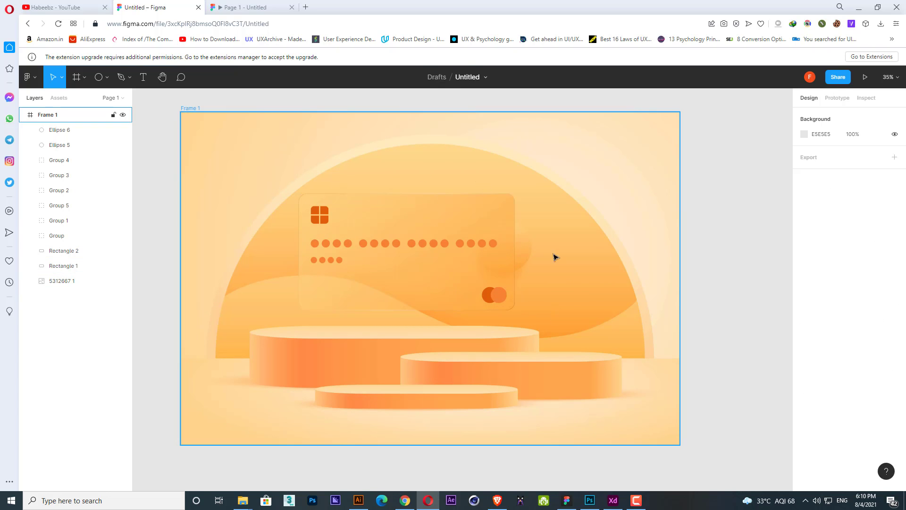
Draw a flat ellipse about 480 × 33 on the upper surface of the tallest podium, centred beneath the card
click(107, 77)
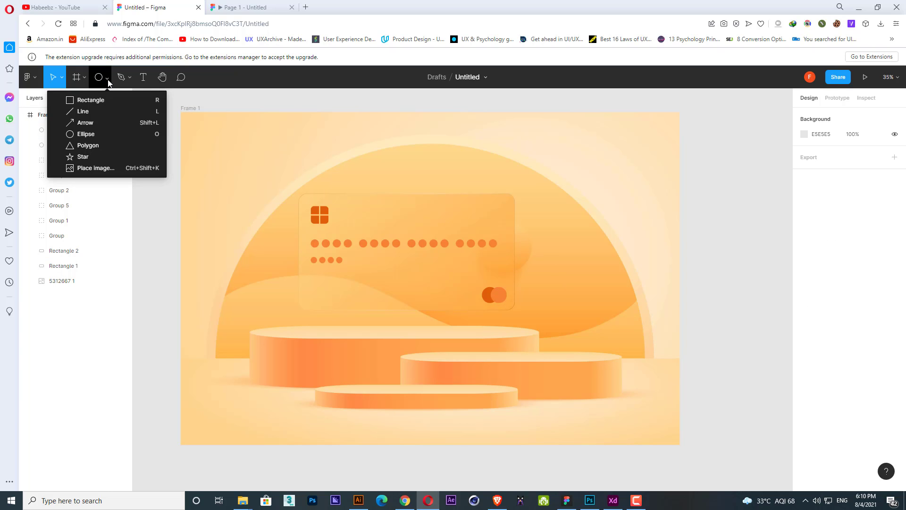
click(90, 134)
scroll(429, 289, up, 1)
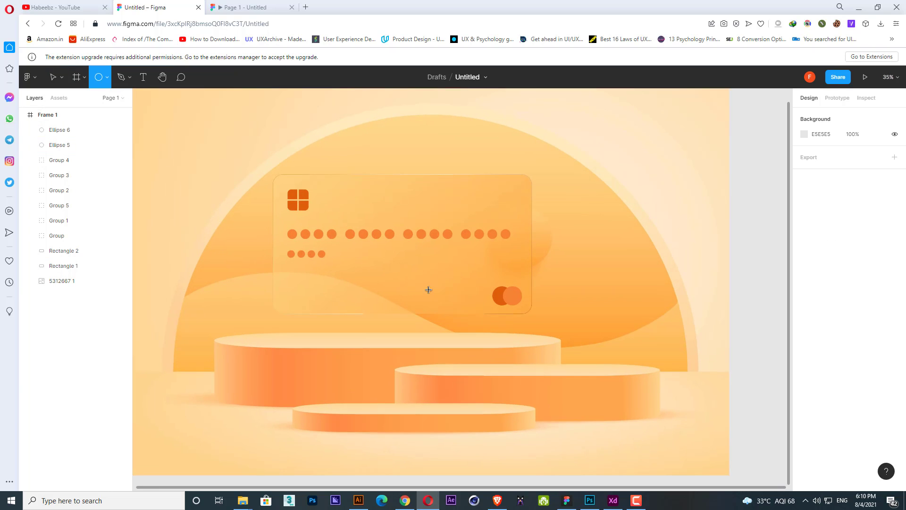
scroll(362, 314, up, 1)
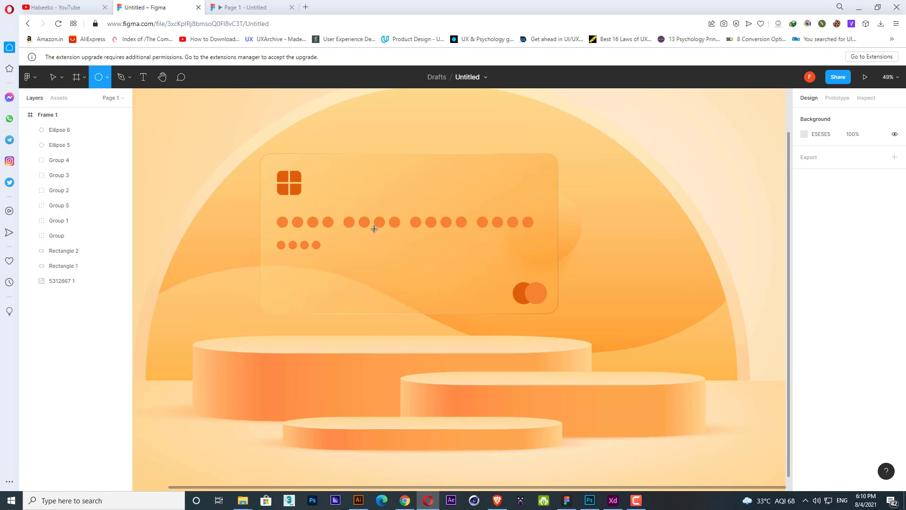
drag(352, 340, 427, 346)
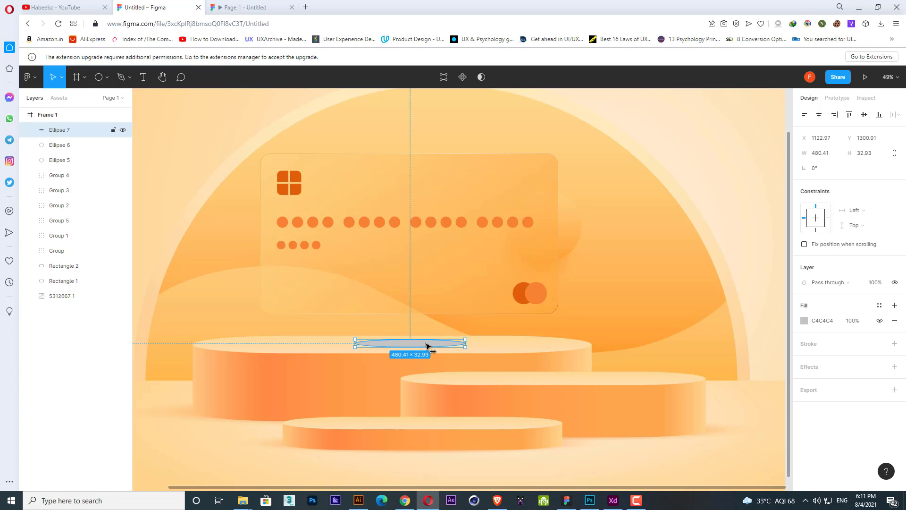
Give the ellipse a radial gradient fill whose inner stop is a dark orange of HSL 24, 88, 48
click(804, 321)
click(696, 245)
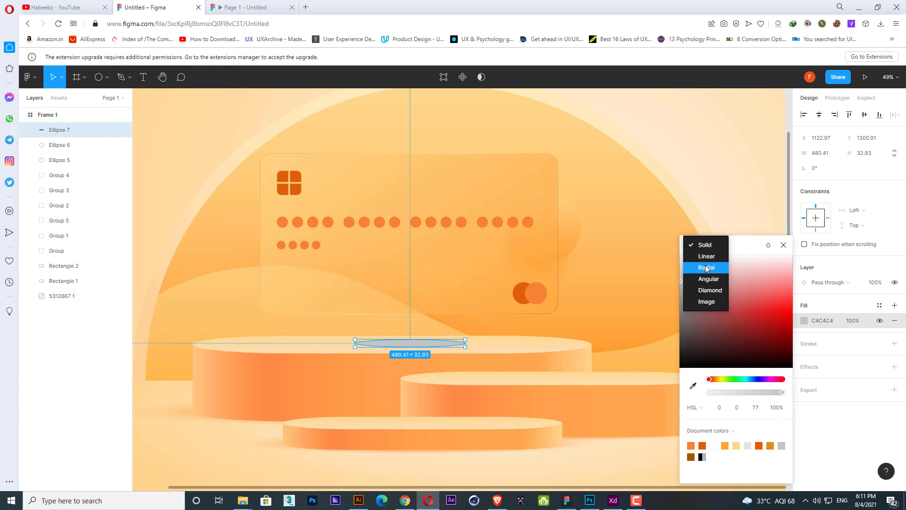
click(707, 268)
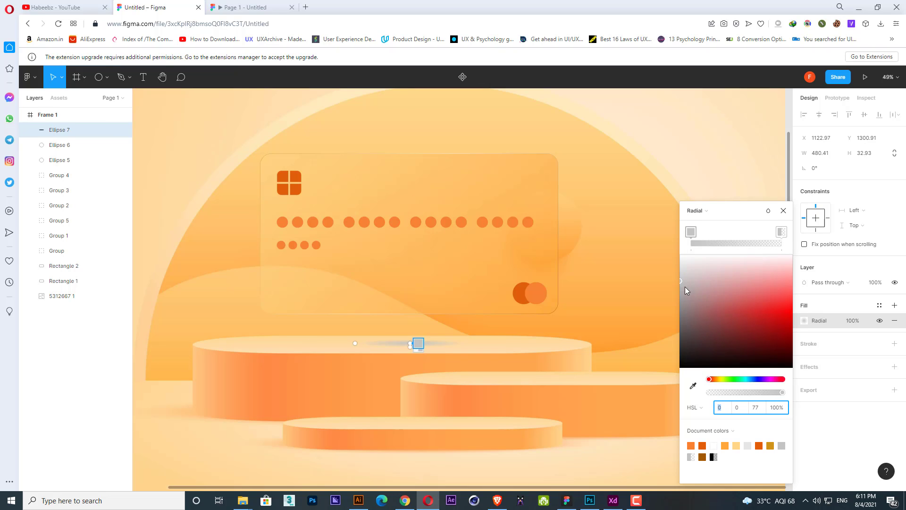
drag(684, 287, 685, 342)
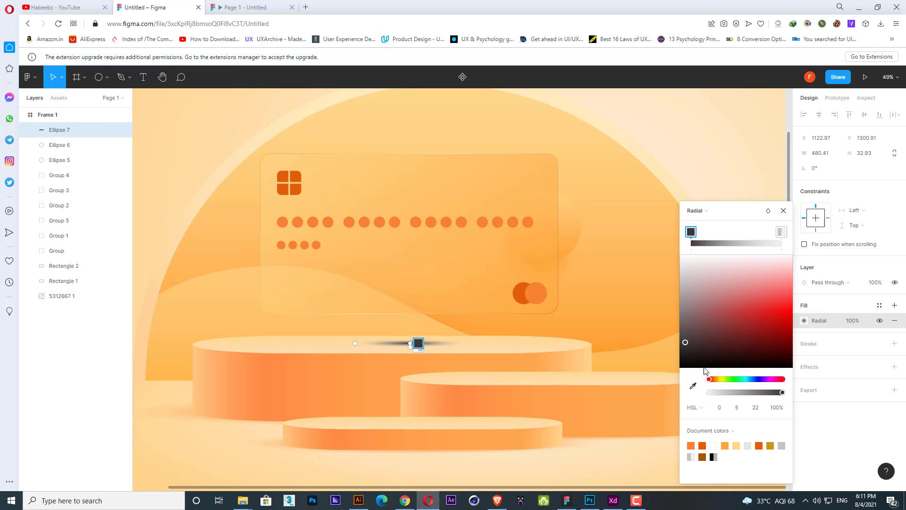
click(693, 385)
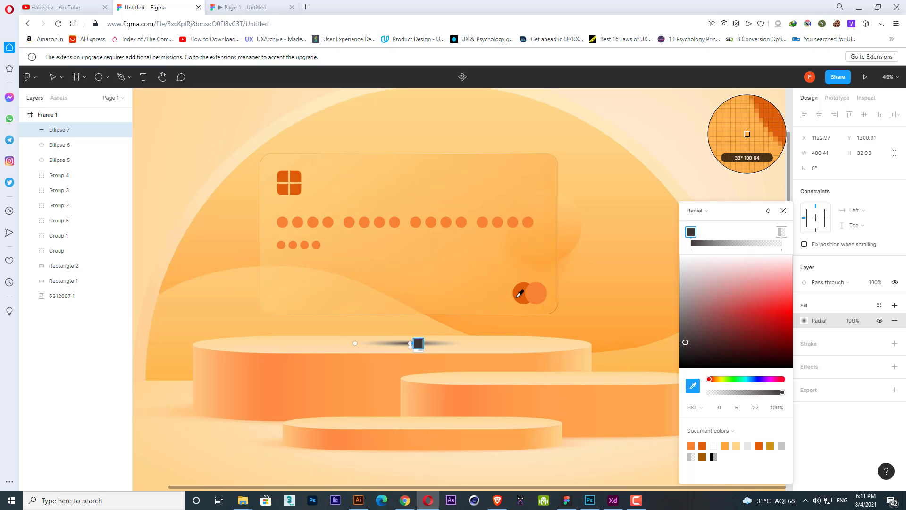
click(520, 294)
drag(785, 318, 787, 332)
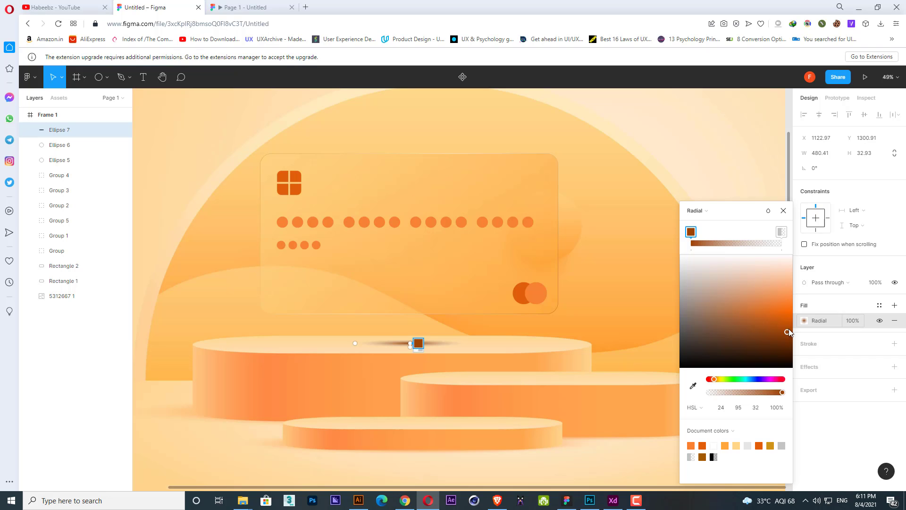
drag(788, 331, 779, 316)
Set the gradient's outer stop to a light orange of HSL 28, 100, 65 at 0% opacity
click(781, 232)
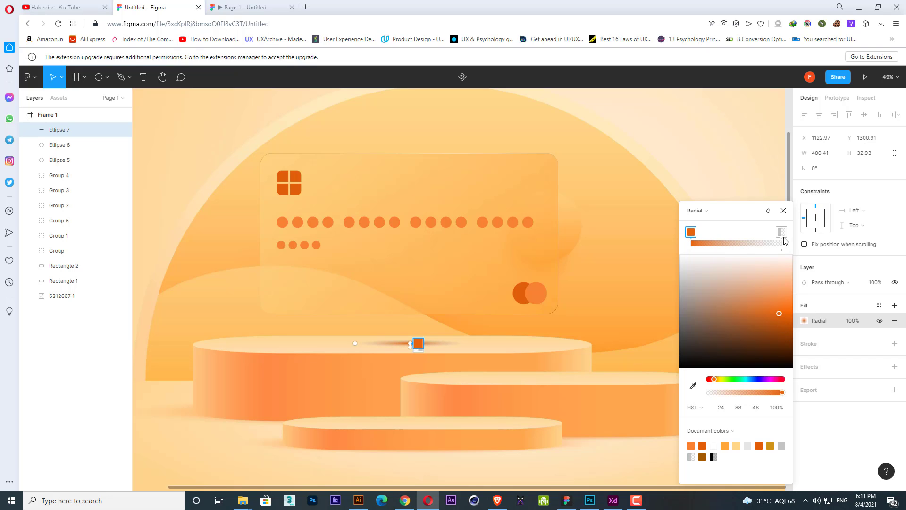
click(693, 386)
click(747, 134)
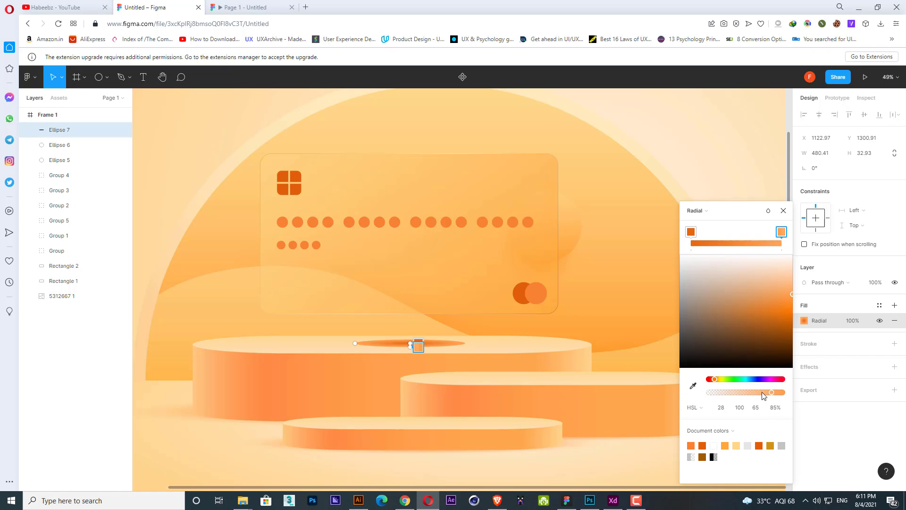
drag(763, 396, 699, 394)
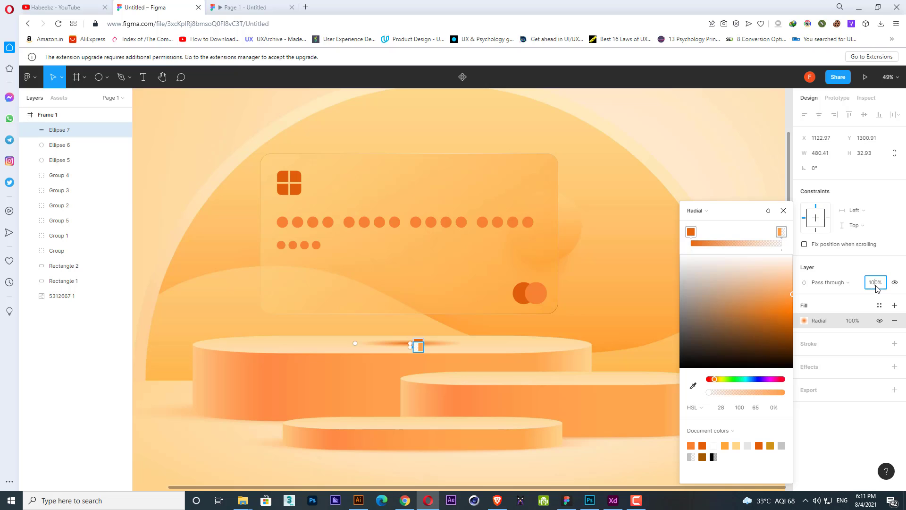
Set the shadow ellipse's layer opacity to 60%
text(60)
key(Return)
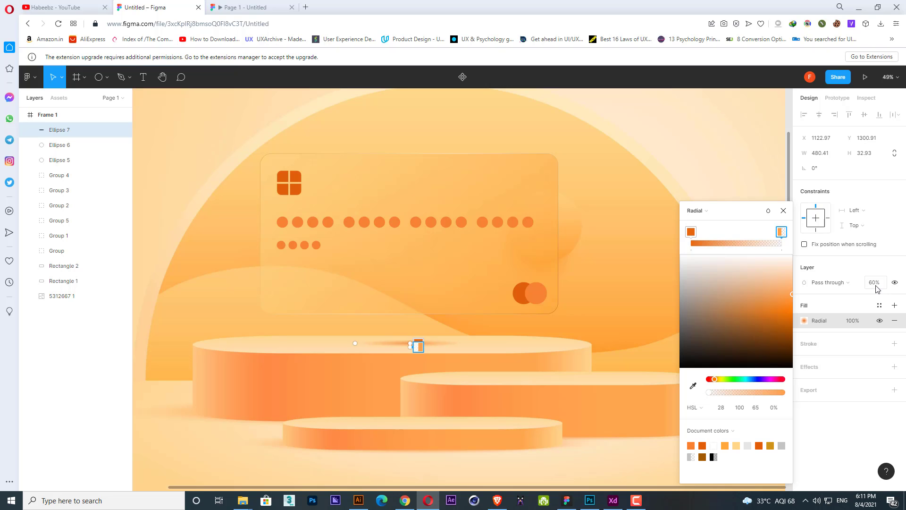
click(783, 211)
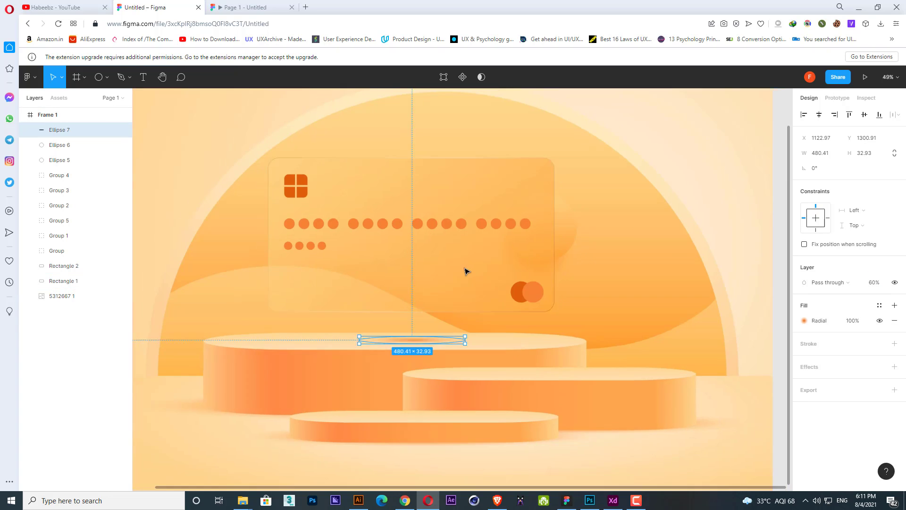
ctrl+scroll(465, 269, down, 3)
click(747, 354)
drag(708, 340, 712, 353)
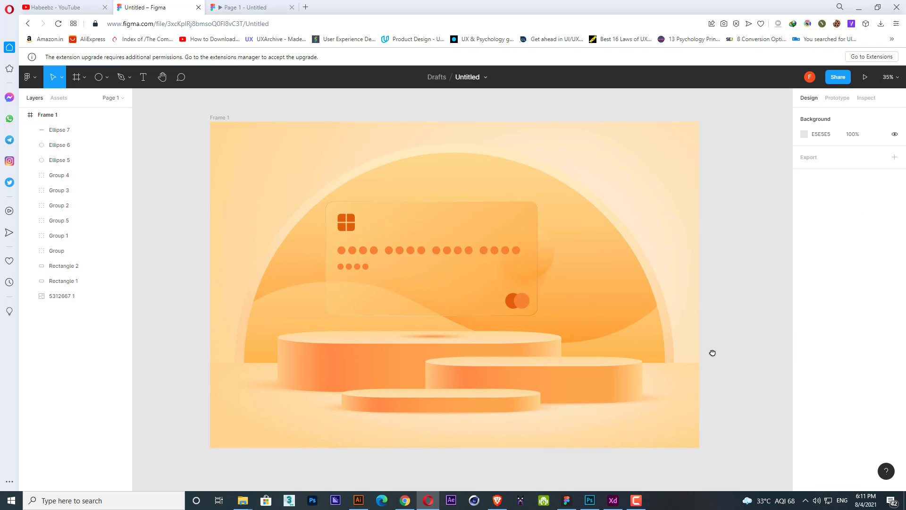
Set the shadow ellipse's layer opacity to 30%
click(445, 335)
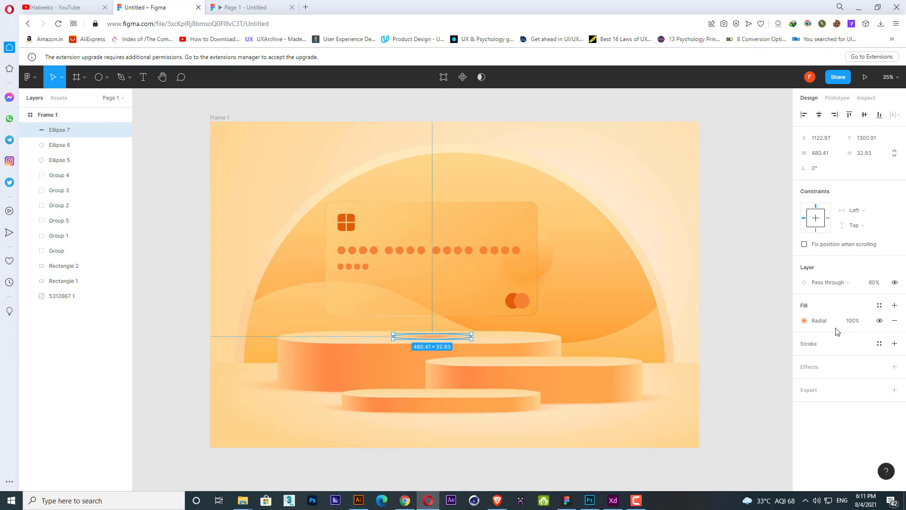
click(876, 284)
key(Return)
click(720, 296)
drag(722, 317, 715, 296)
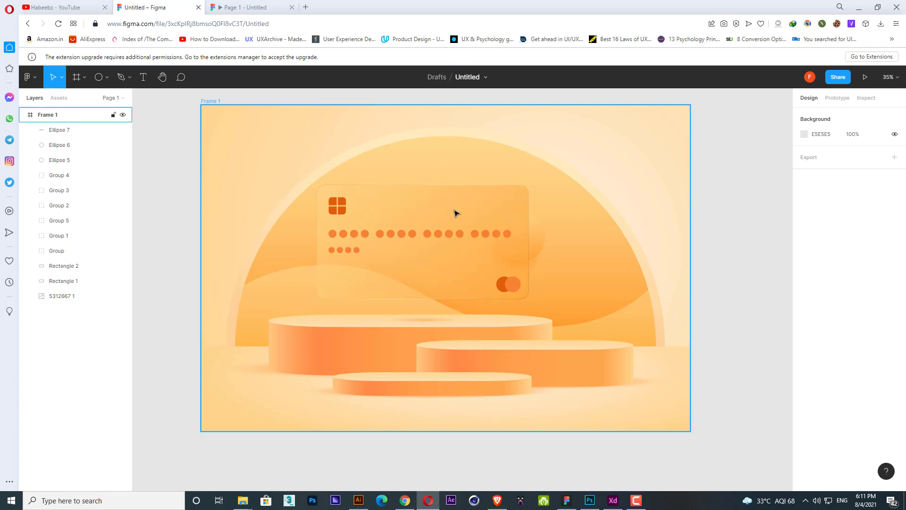
Select all the card elements without the shadow ellipse and the background image, and group them
scroll(472, 189, up, 2)
drag(727, 346, 288, 193)
shift+click(317, 172)
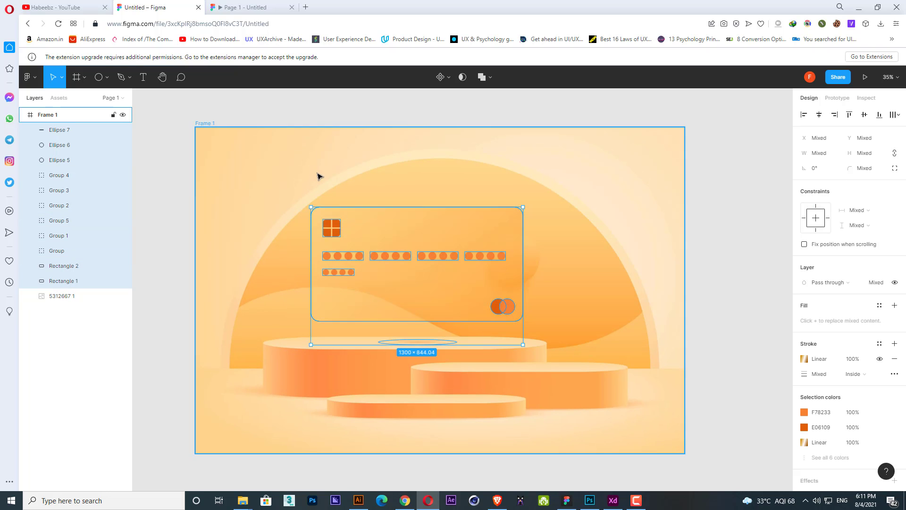
shift+click(439, 343)
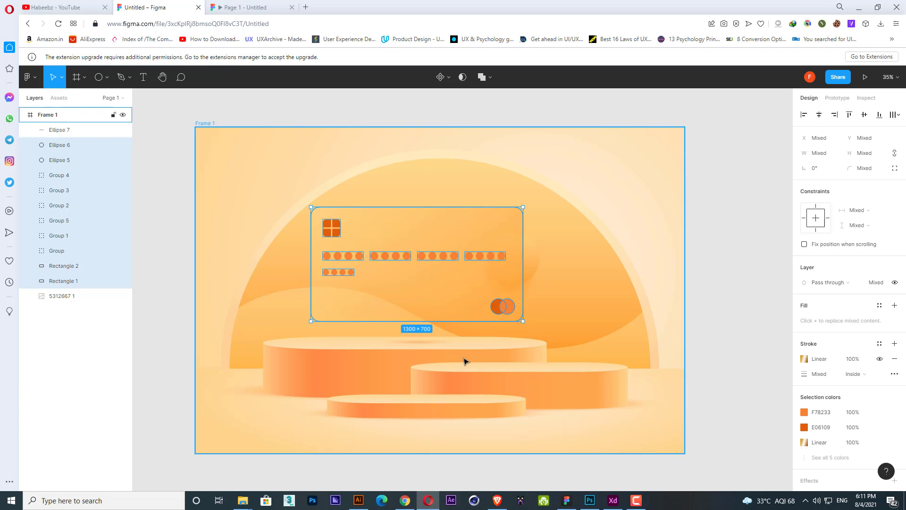
right_click(431, 216)
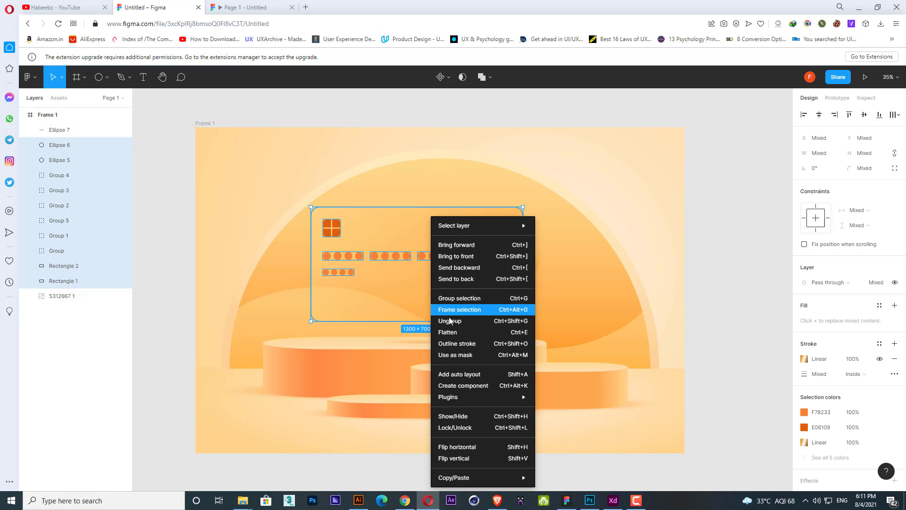
click(447, 300)
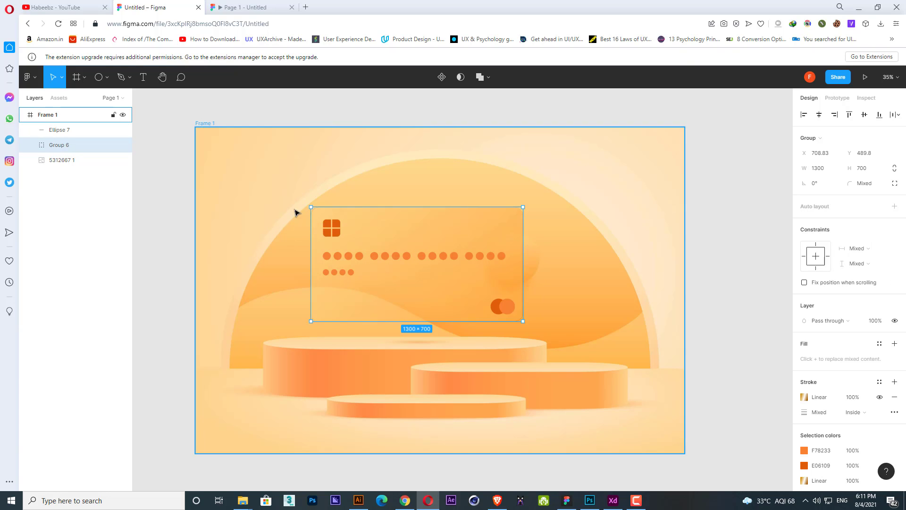
Duplicate the whole 3000 × 2000 frame and place the copy to the right of the original at X 2060
scroll(432, 259, down, 2)
scroll(432, 259, down, 1)
click(728, 252)
drag(680, 277, 633, 274)
scroll(616, 277, down, 1)
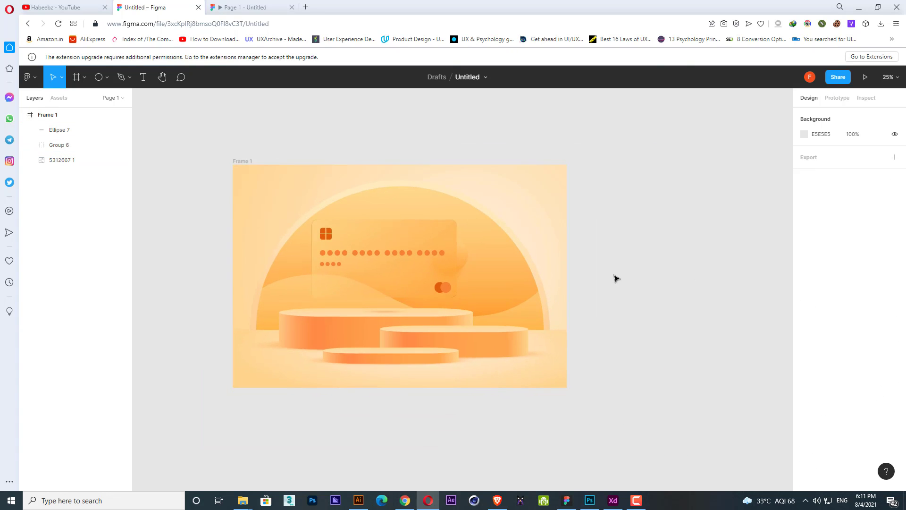
drag(647, 305, 622, 311)
drag(630, 258, 610, 261)
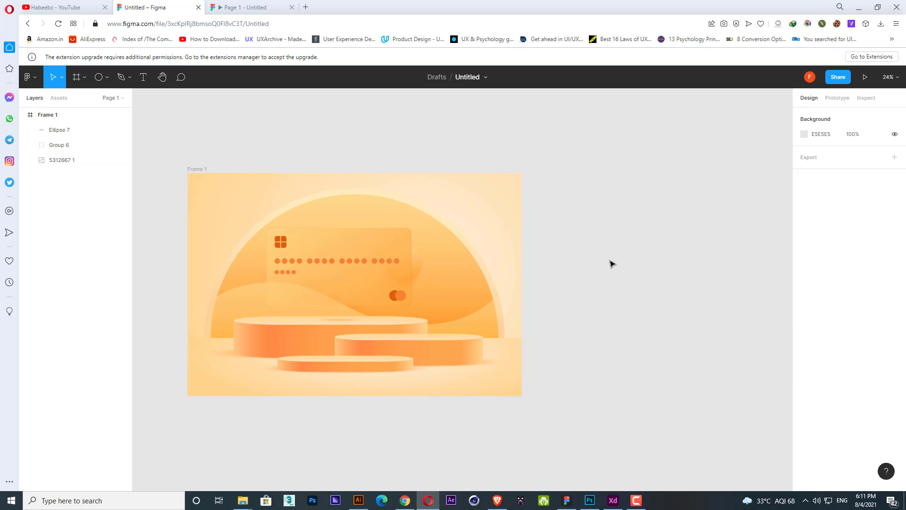
click(198, 168)
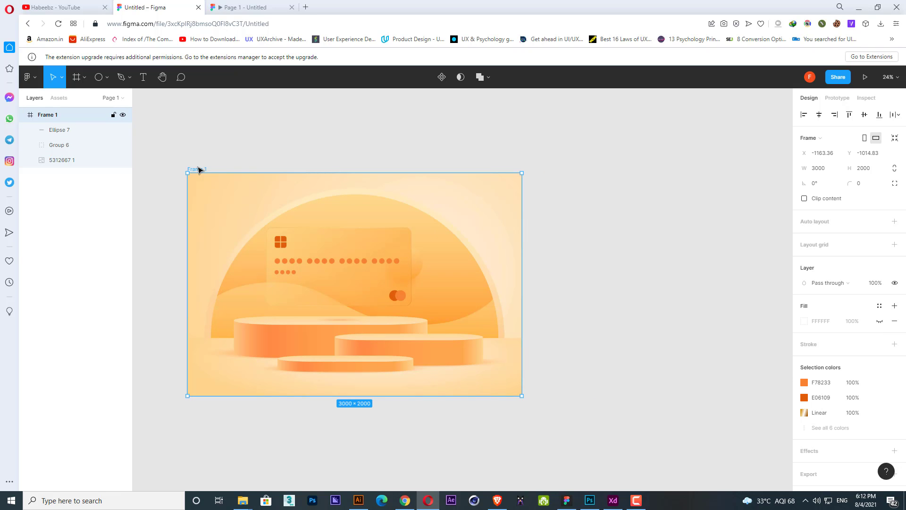
drag(229, 171, 558, 174)
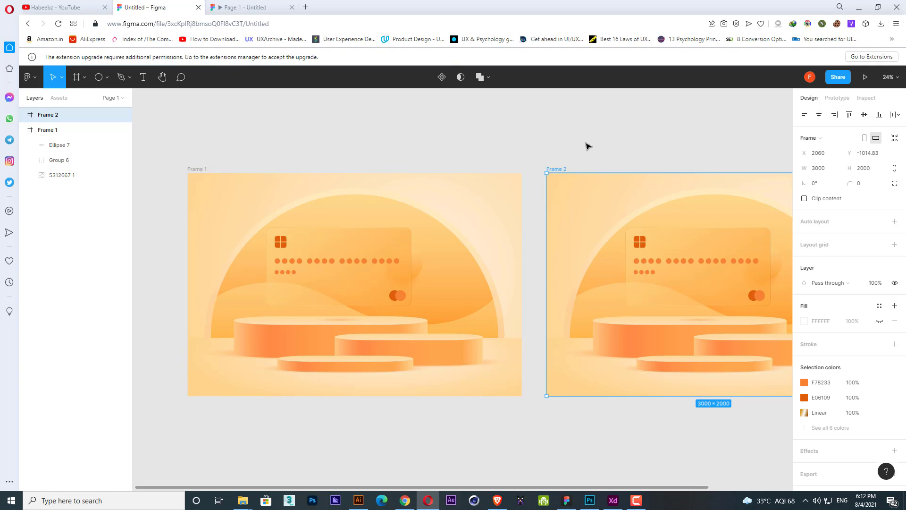
Move the card group in the duplicated frame straight up to Y 320.78
click(586, 146)
drag(594, 146, 492, 146)
scroll(497, 149, down, 1)
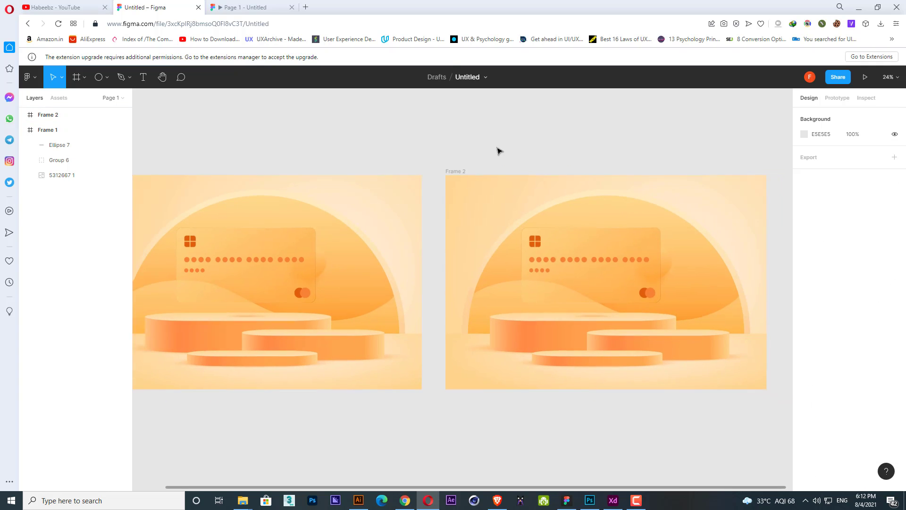
click(580, 257)
scroll(591, 274, up, 1)
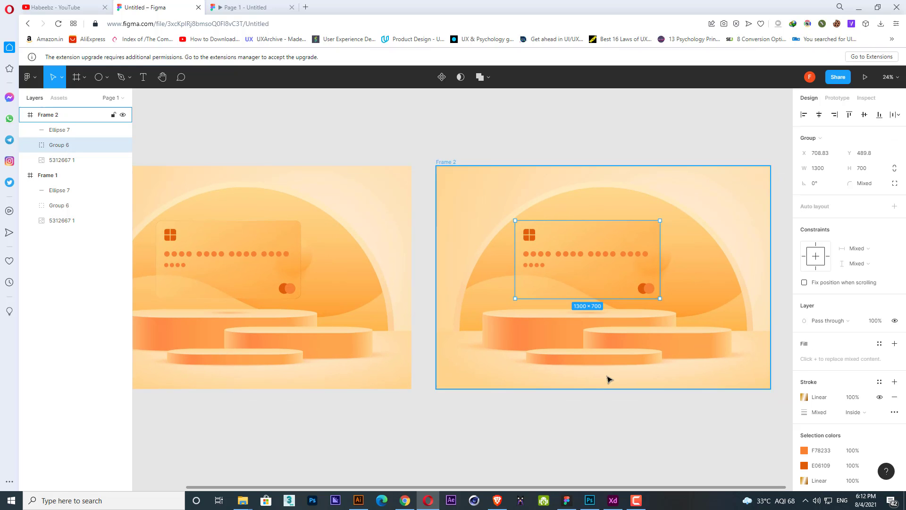
drag(424, 265, 479, 267)
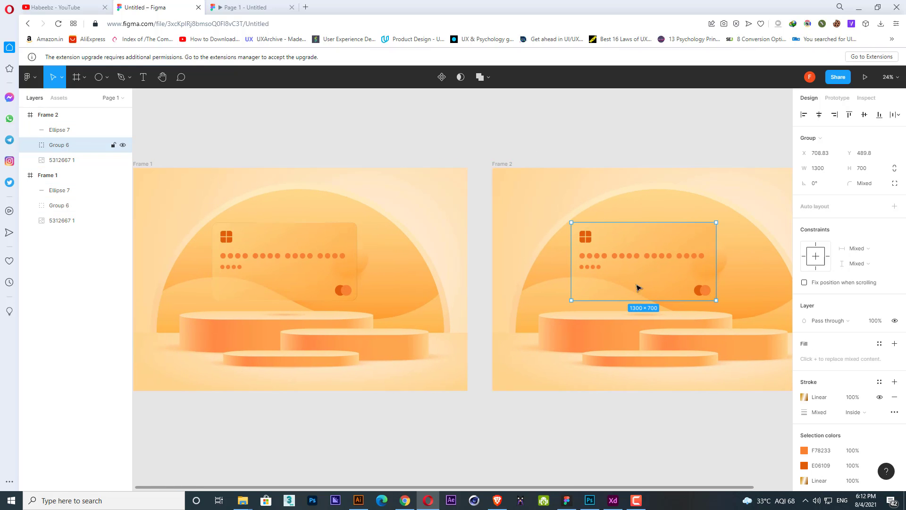
drag(627, 280, 609, 268)
Narrow the shadow ellipse in the duplicated frame symmetrically about its centre to a width of about 362
scroll(601, 285, up, 1)
scroll(605, 286, up, 1)
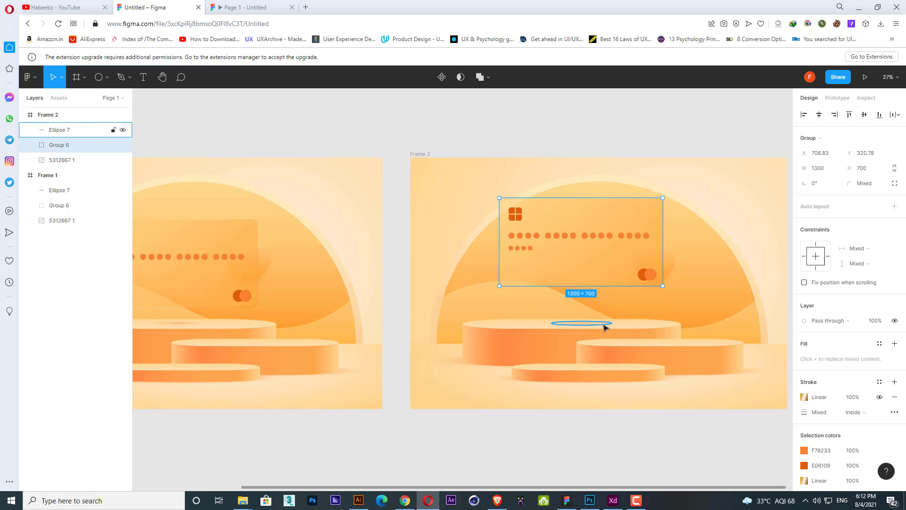
scroll(601, 324, up, 5)
click(586, 323)
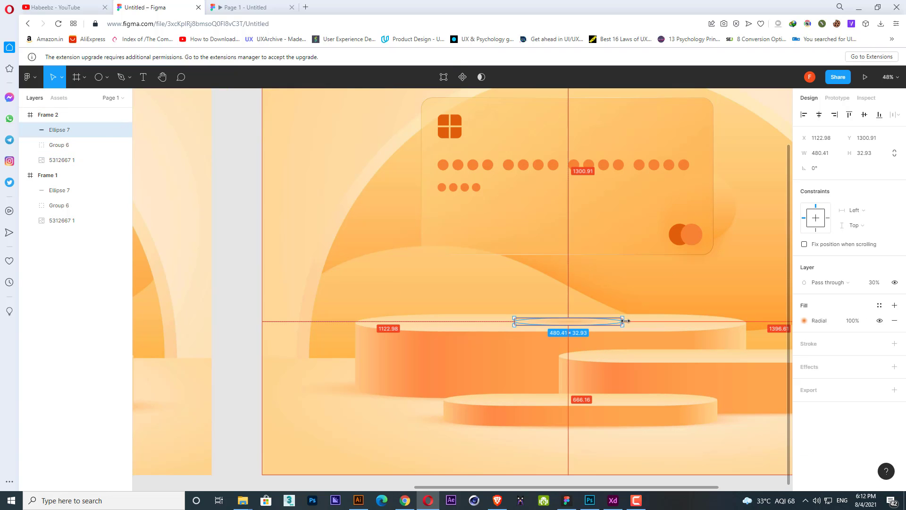
drag(623, 321, 609, 322)
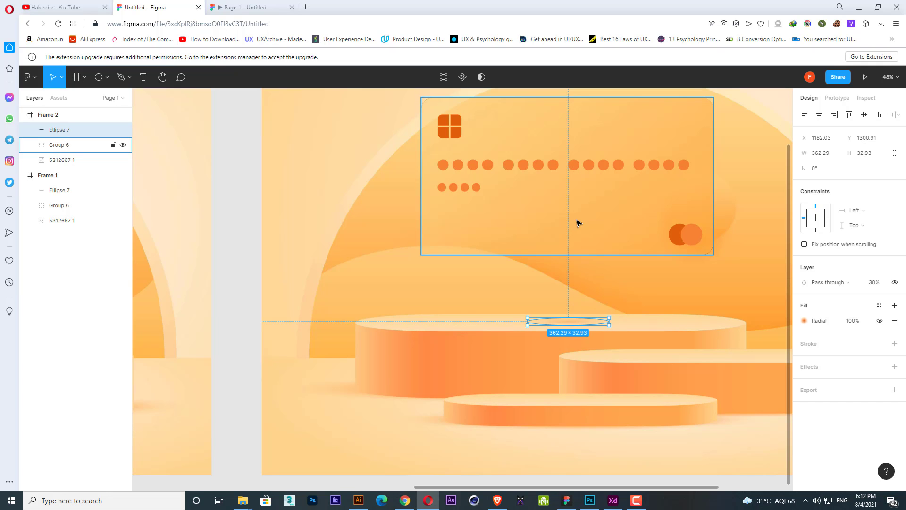
scroll(532, 336, down, 3)
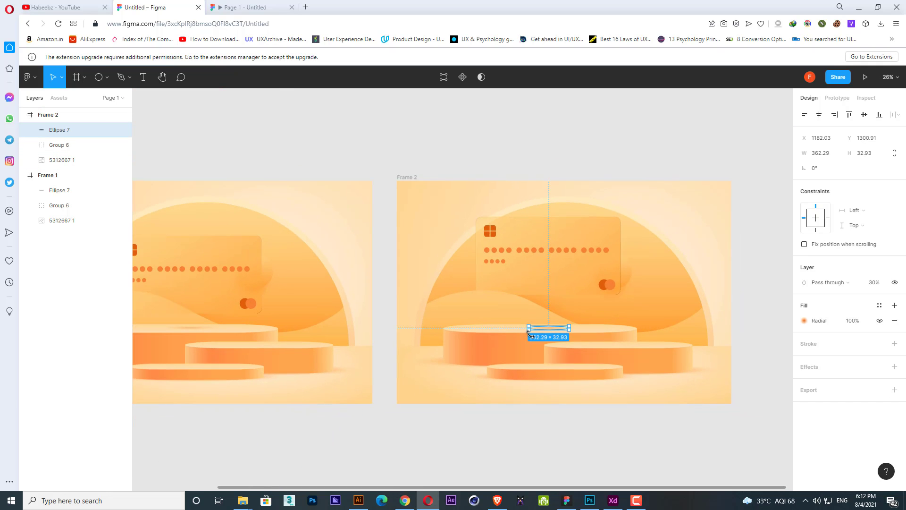
click(523, 442)
drag(500, 440, 540, 432)
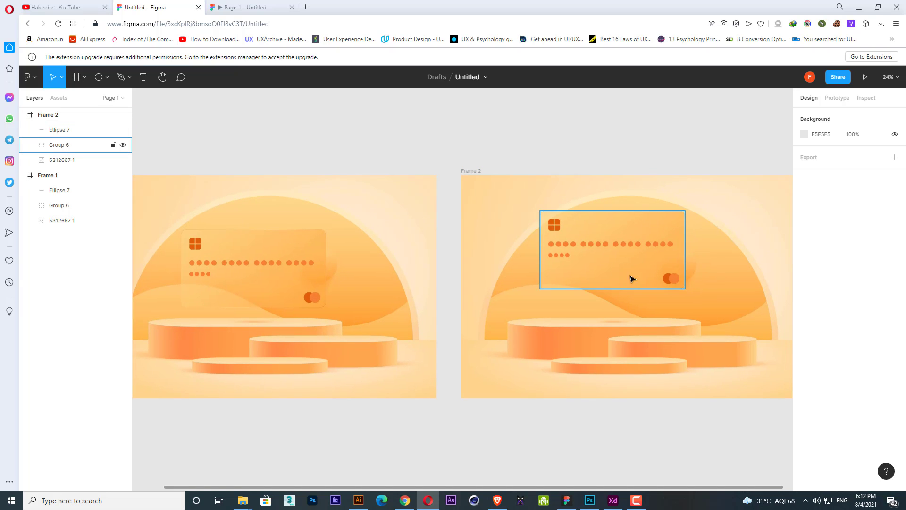
drag(570, 419, 633, 416)
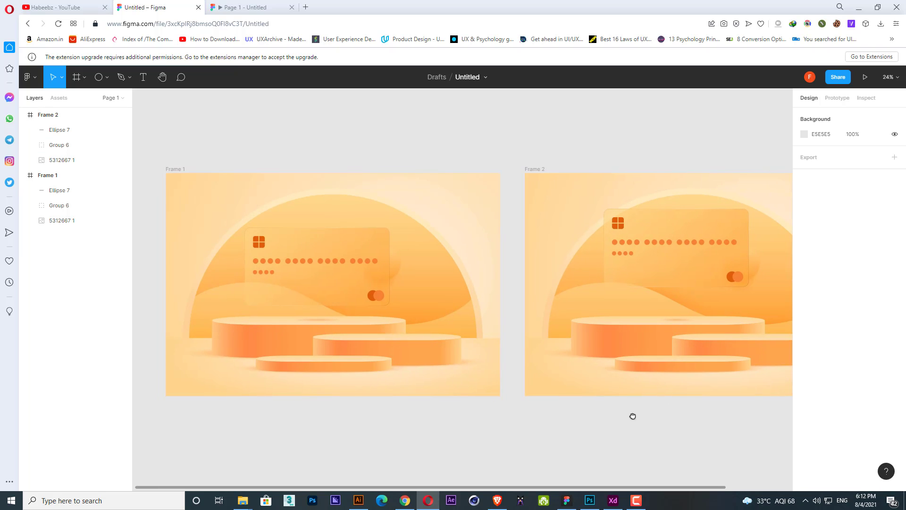
scroll(463, 128, up, 1)
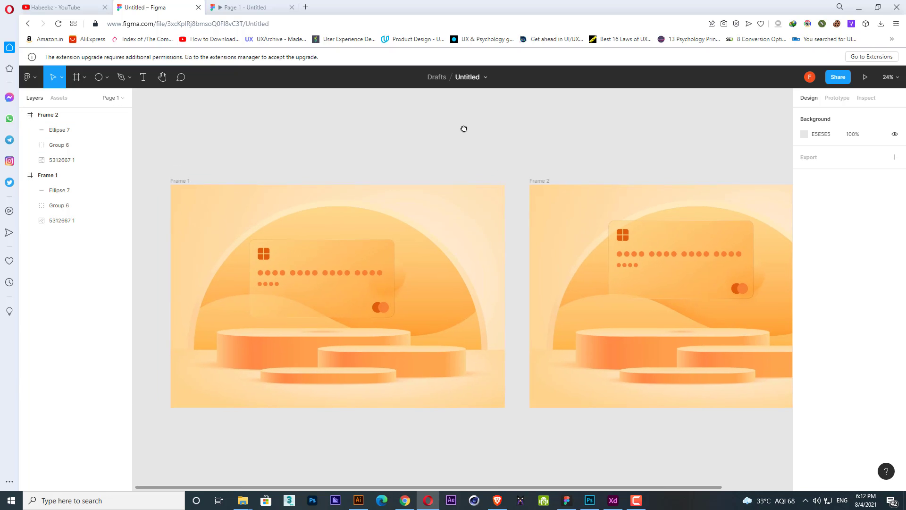
In prototype mode, connect Frame 1 to Frame 2 with a navigation interaction
click(837, 98)
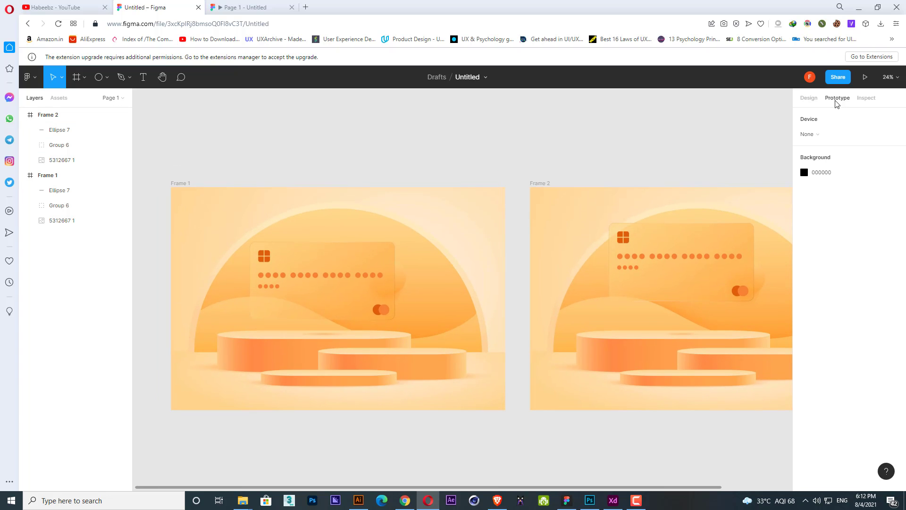
click(190, 185)
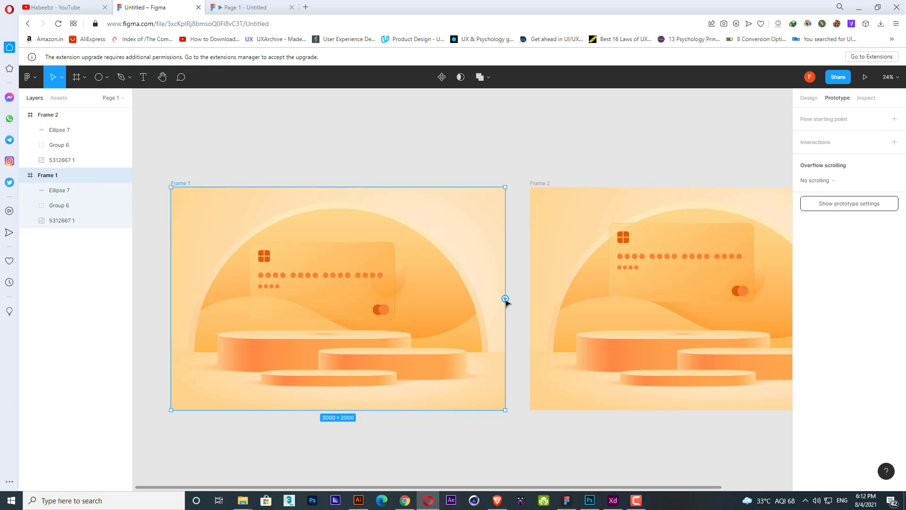
drag(505, 299, 533, 306)
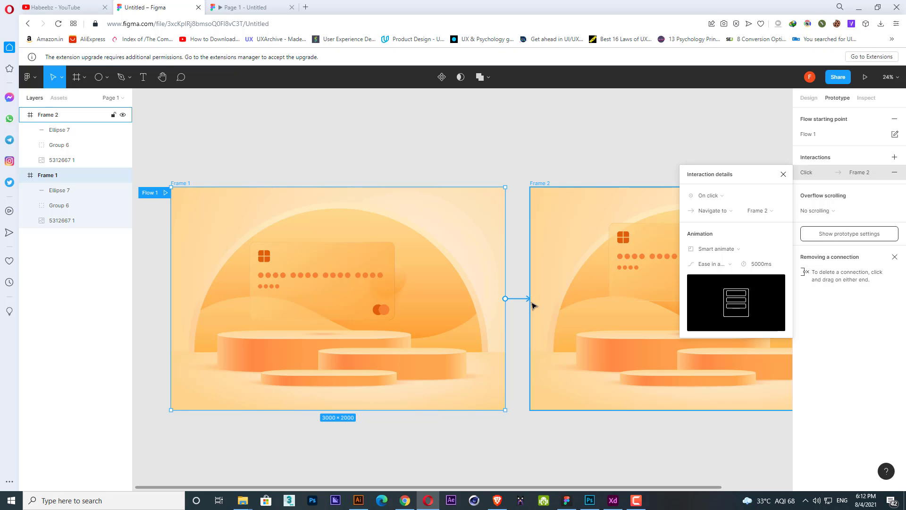
Set the Frame 1 to Frame 2 interaction to trigger after a delay of 1 ms
click(716, 200)
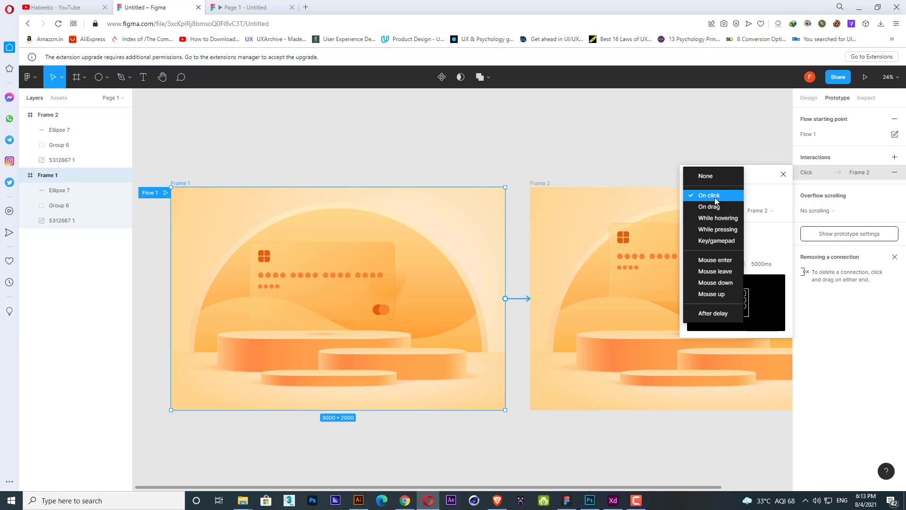
click(724, 316)
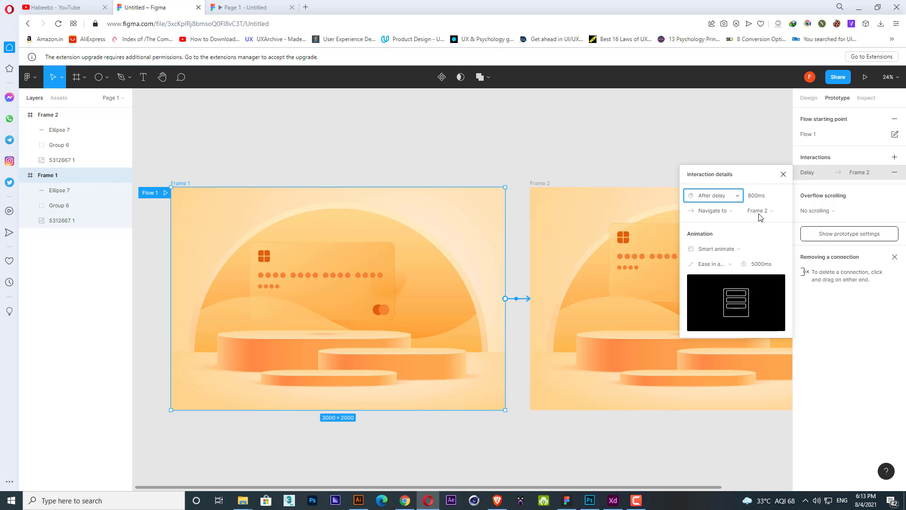
click(761, 199)
click(762, 199)
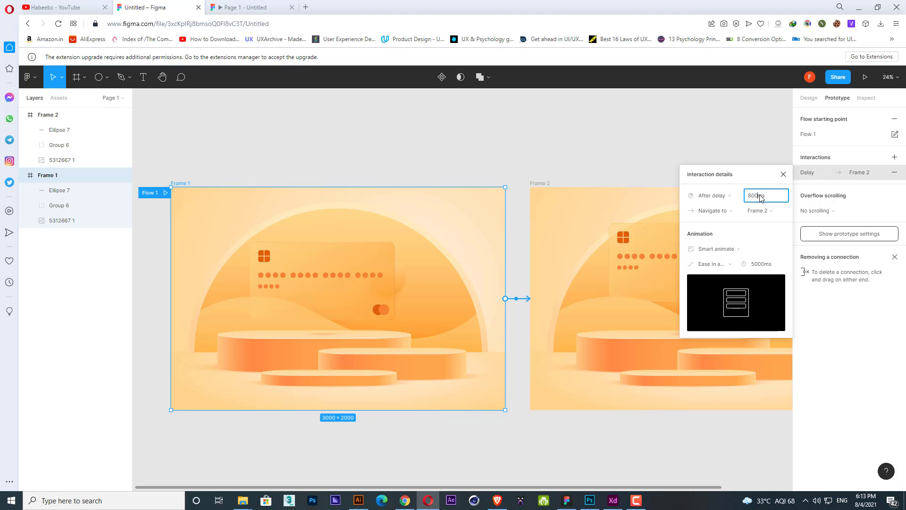
drag(760, 199, 750, 200)
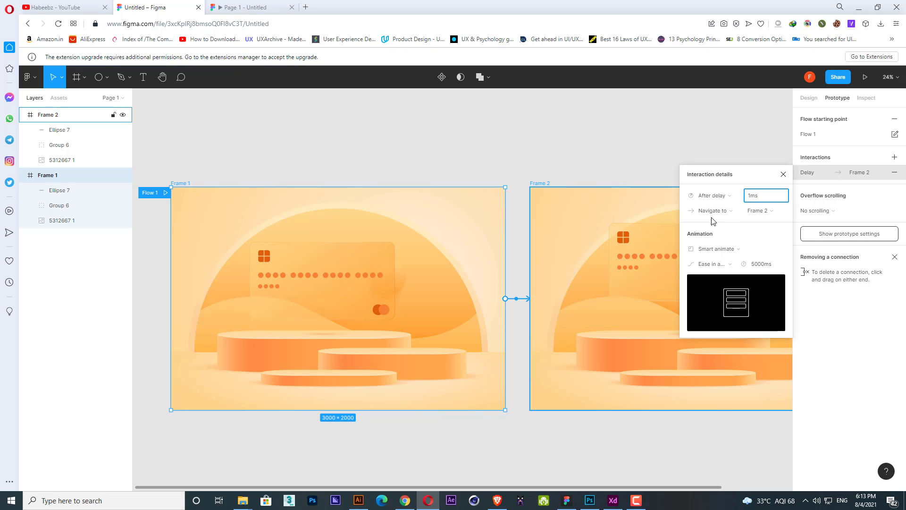
click(722, 265)
click(731, 267)
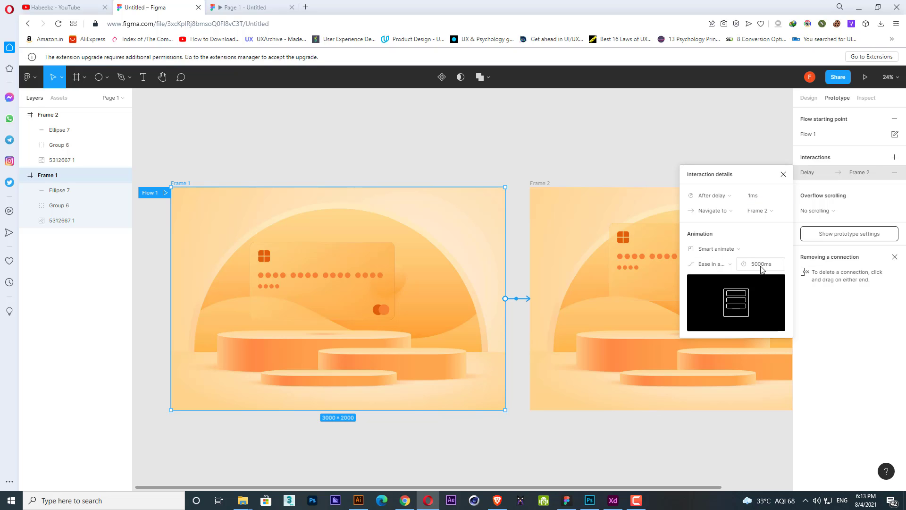
click(783, 175)
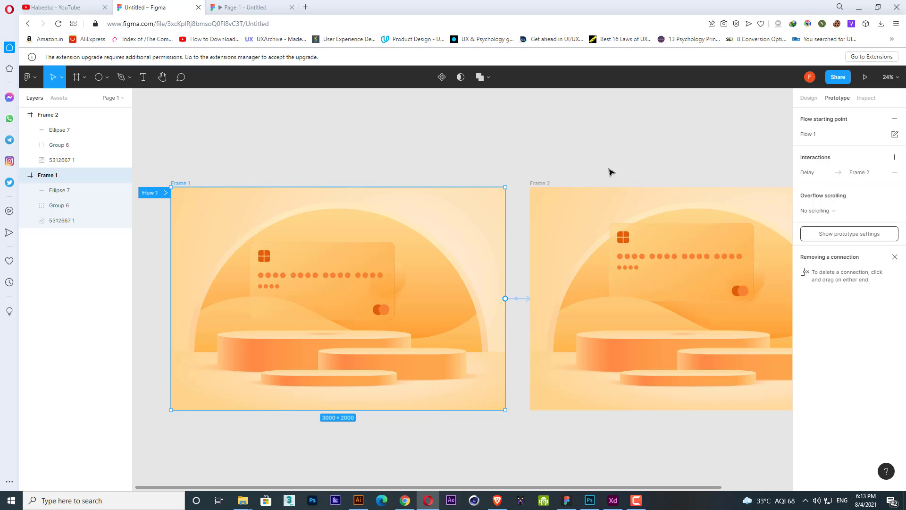
Connect Frame 2 back to Frame 1 with a return navigation interaction
click(578, 168)
click(545, 183)
scroll(546, 174, right, 5)
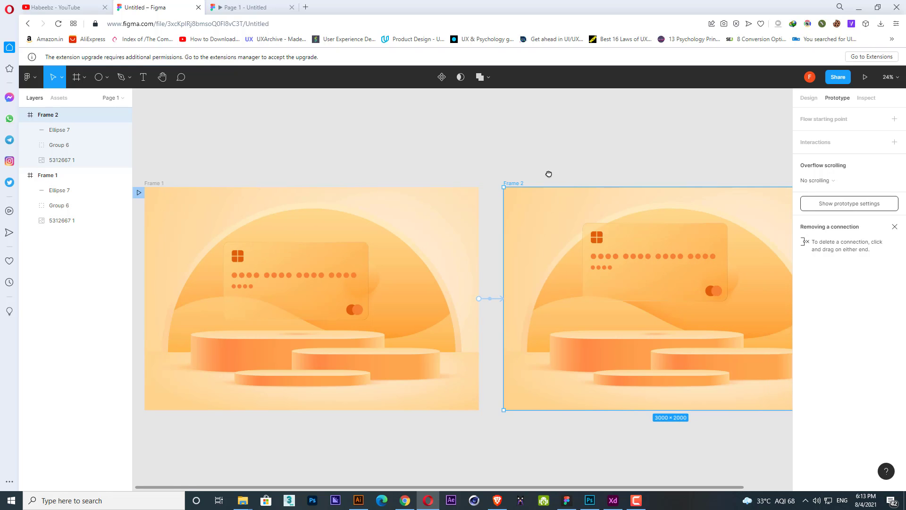
drag(763, 296, 399, 268)
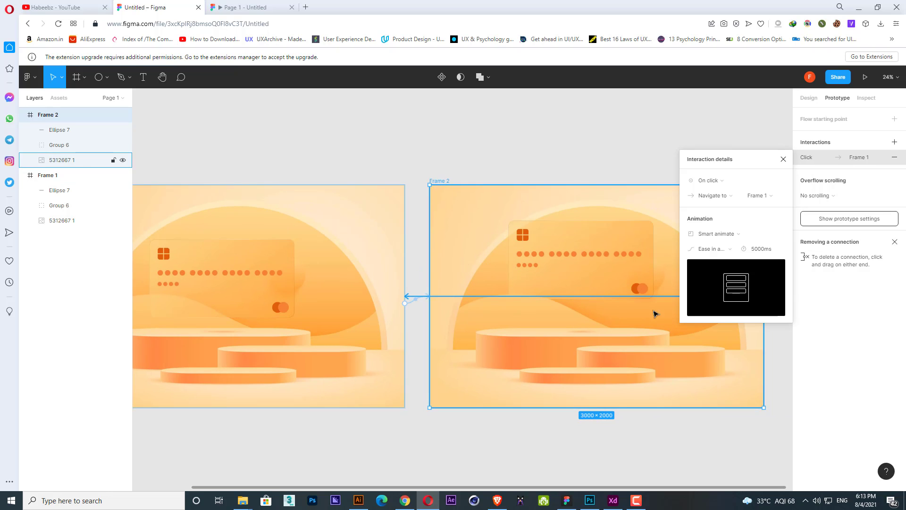
Set the return interaction from Frame 2 to Frame 1 to trigger after a delay of 1 ms
click(719, 186)
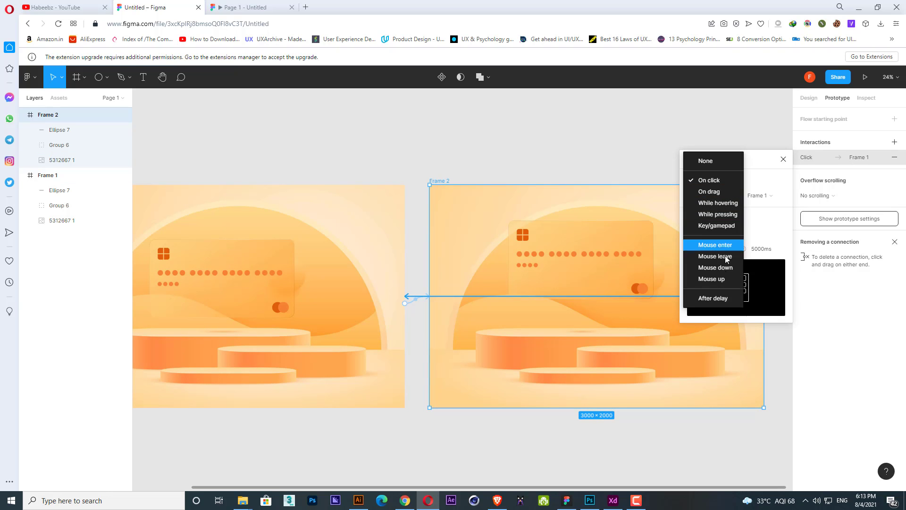
click(713, 298)
click(756, 187)
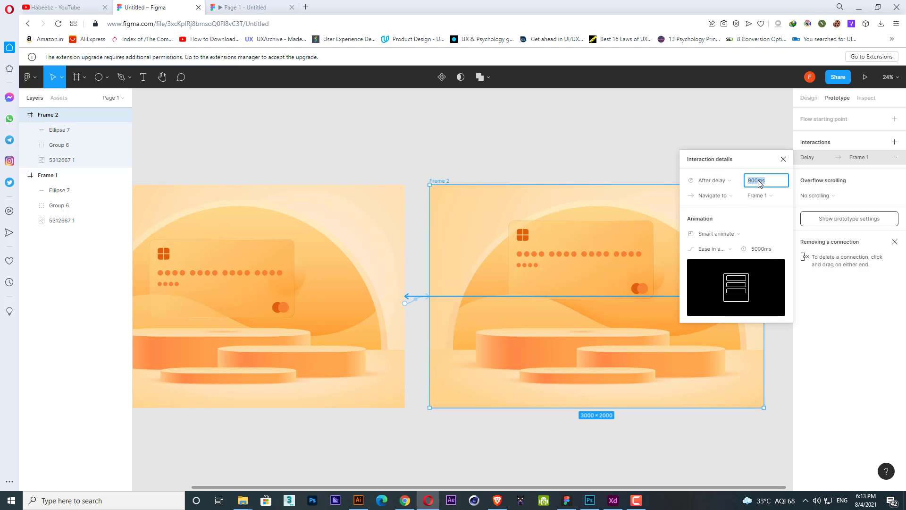
drag(758, 181, 747, 182)
text(1)
click(734, 234)
click(734, 238)
click(729, 249)
click(729, 250)
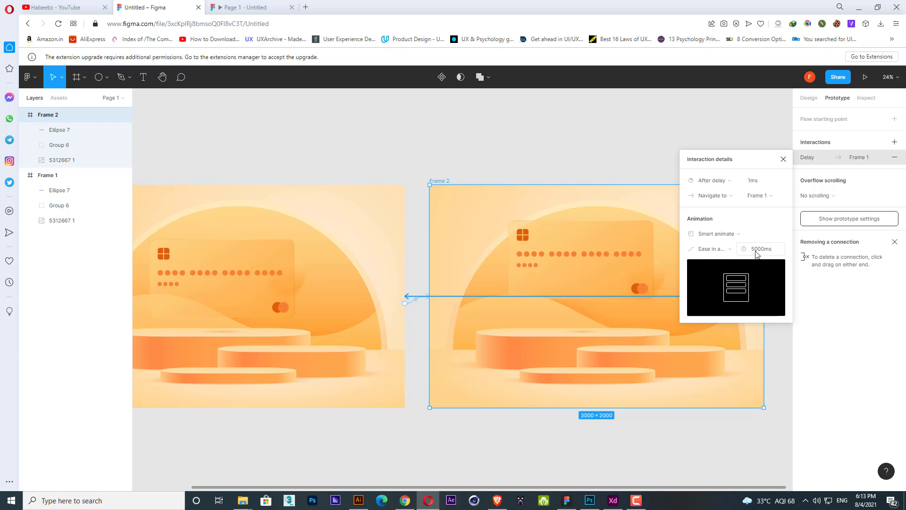
click(785, 162)
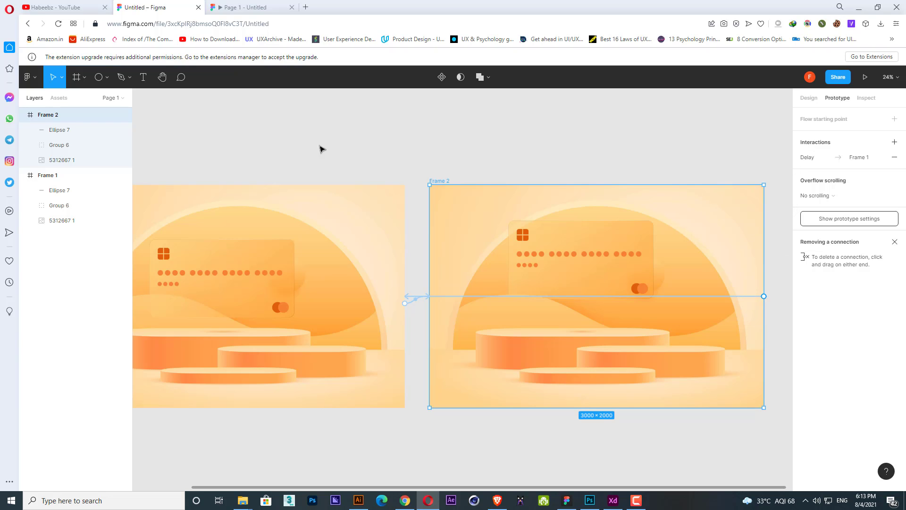
Close the old preview and present the prototype scaled down to fit the window, to watch the card animation
click(291, 7)
click(867, 79)
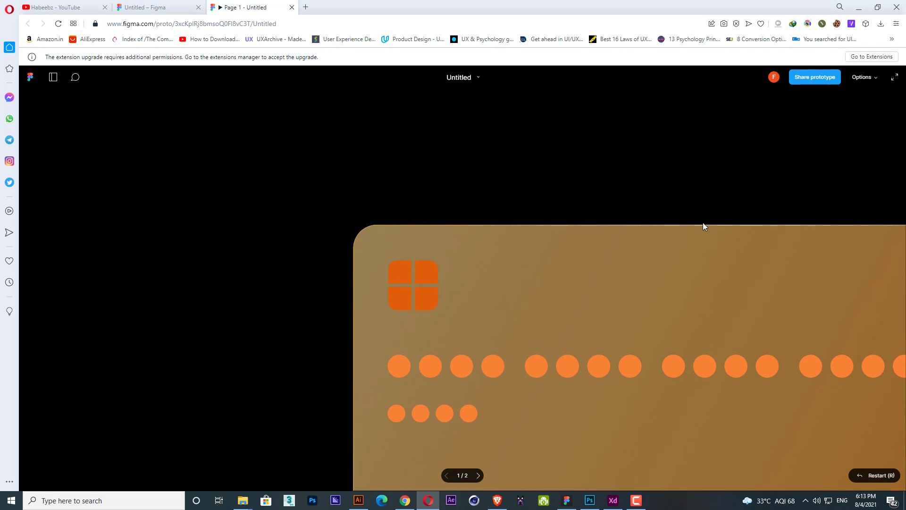
click(874, 77)
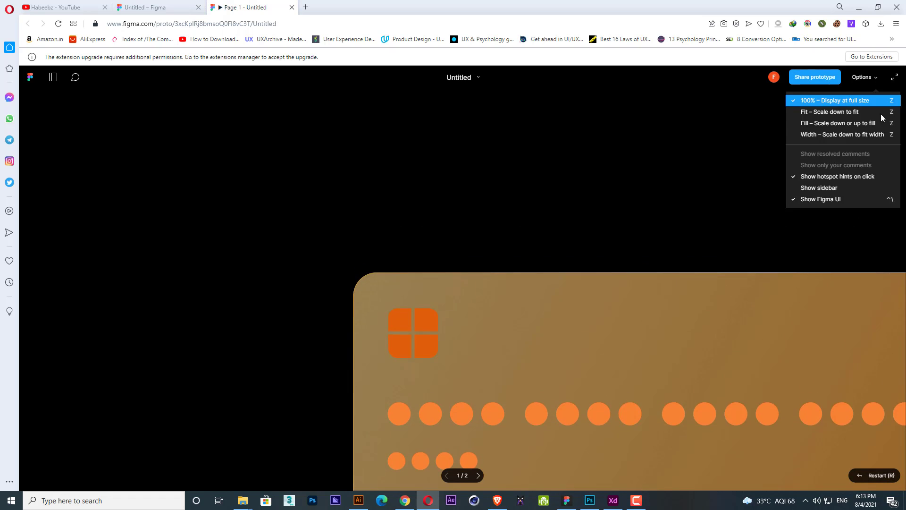
click(879, 131)
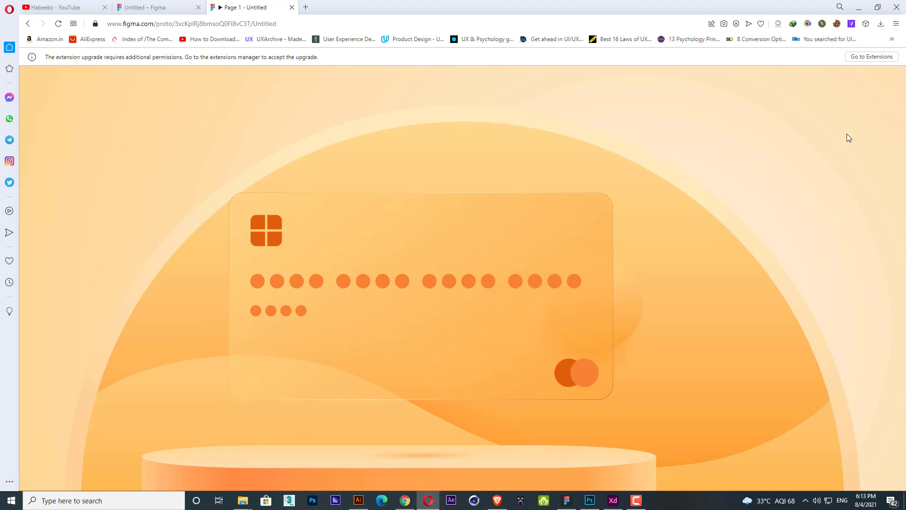
click(874, 77)
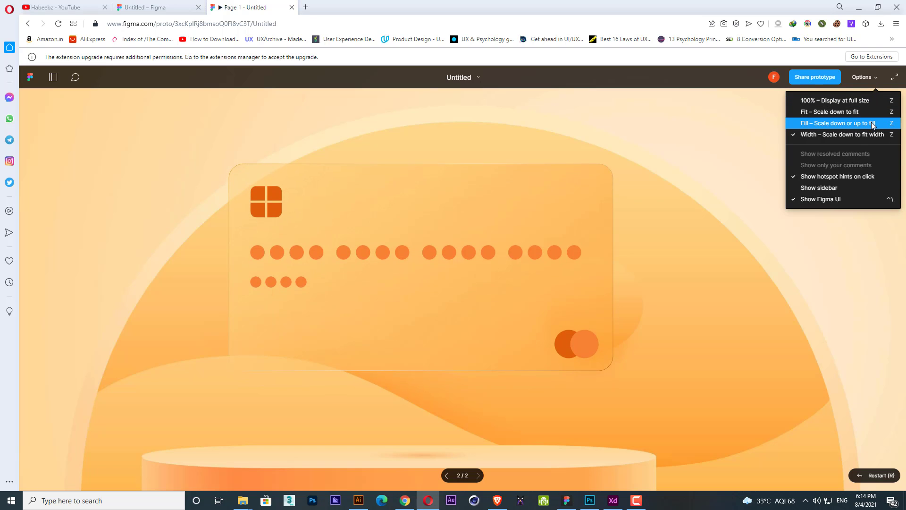
click(869, 113)
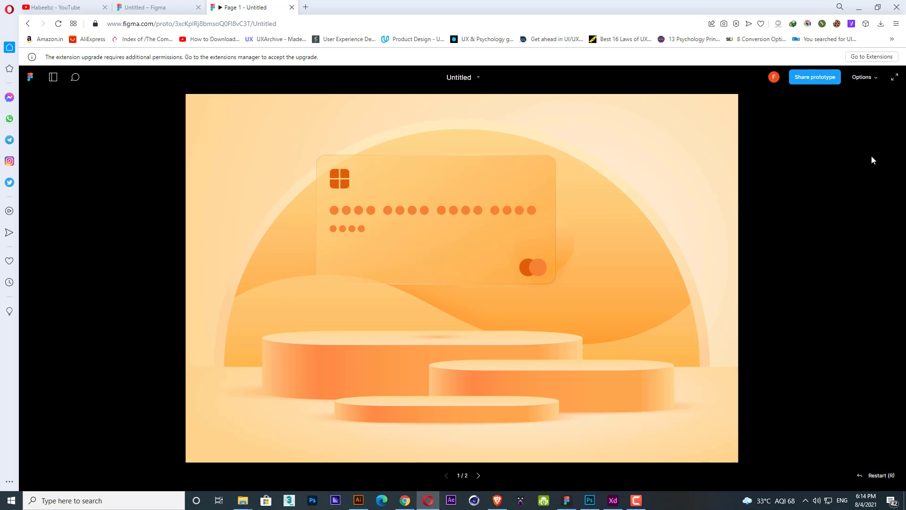